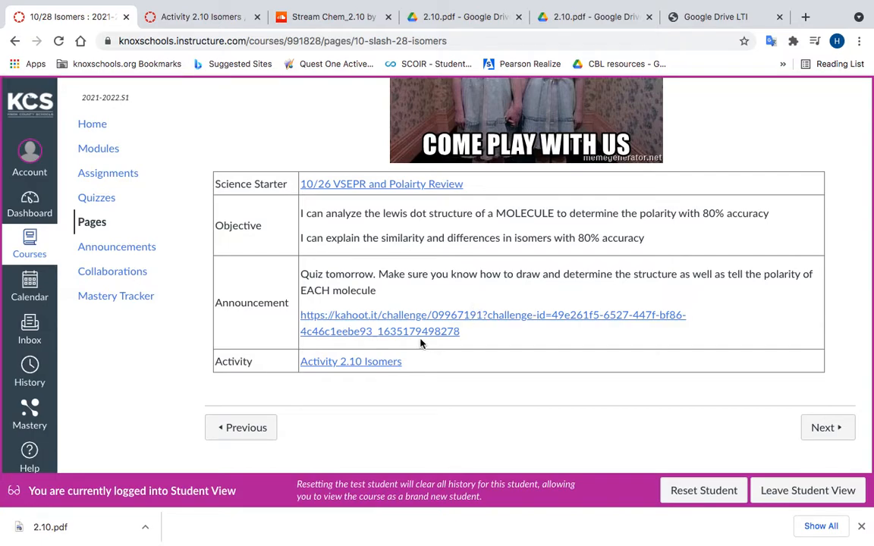
Step: View the Kahoot challenge linked in the announcement, and close it along with all other tabs except the 10/28 Isomers page
click(479, 319)
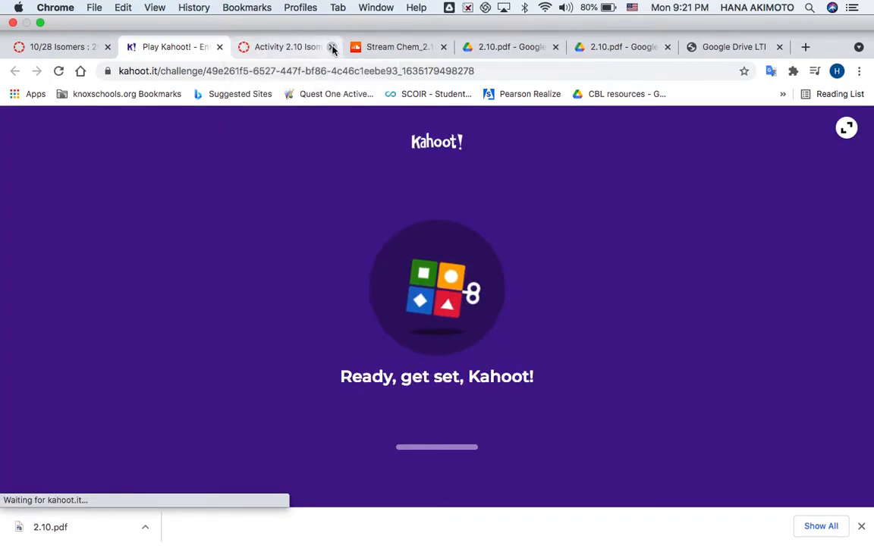
click(332, 47)
click(331, 47)
click(331, 47)
click(332, 47)
click(332, 47)
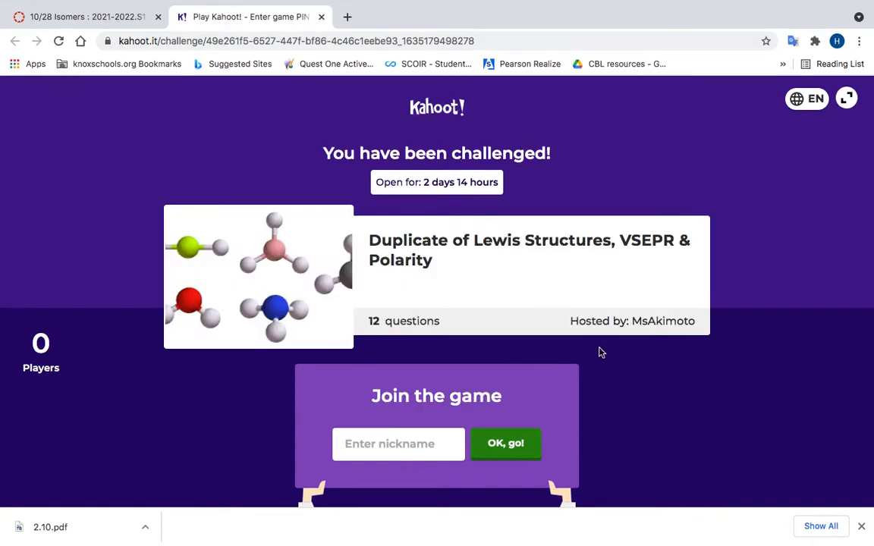
click(321, 17)
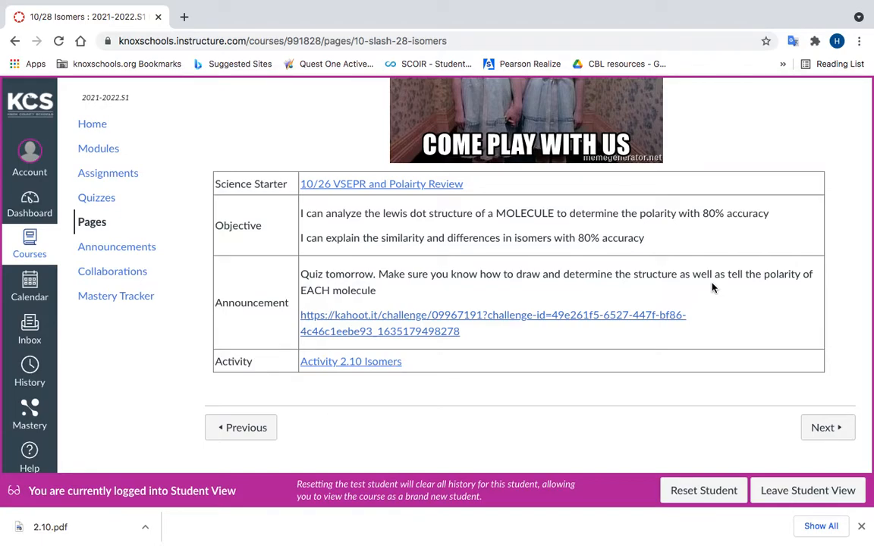
Step: Leave Student View on the 10/28 Isomers page and open the Activity 2.10 Isomers assignment
scroll(713, 287, up, 2)
scroll(712, 287, down, 2)
click(831, 495)
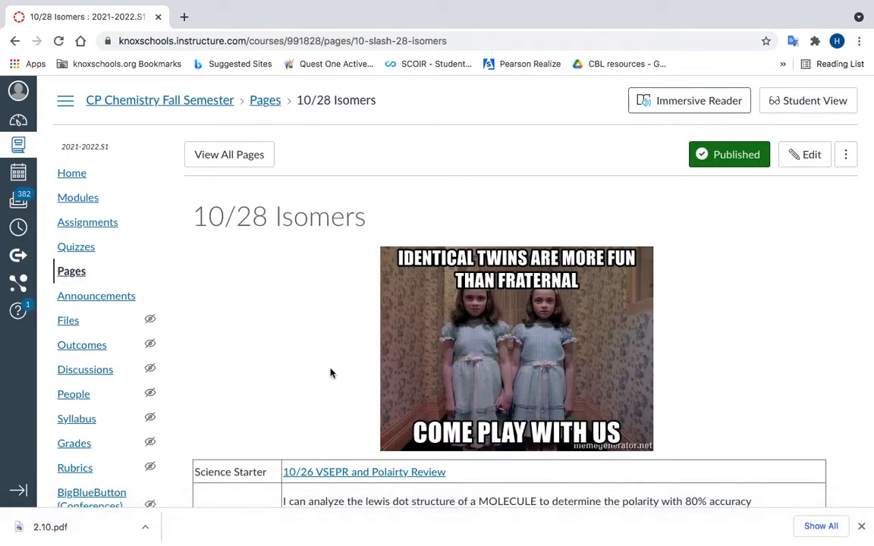
scroll(357, 374, down, 5)
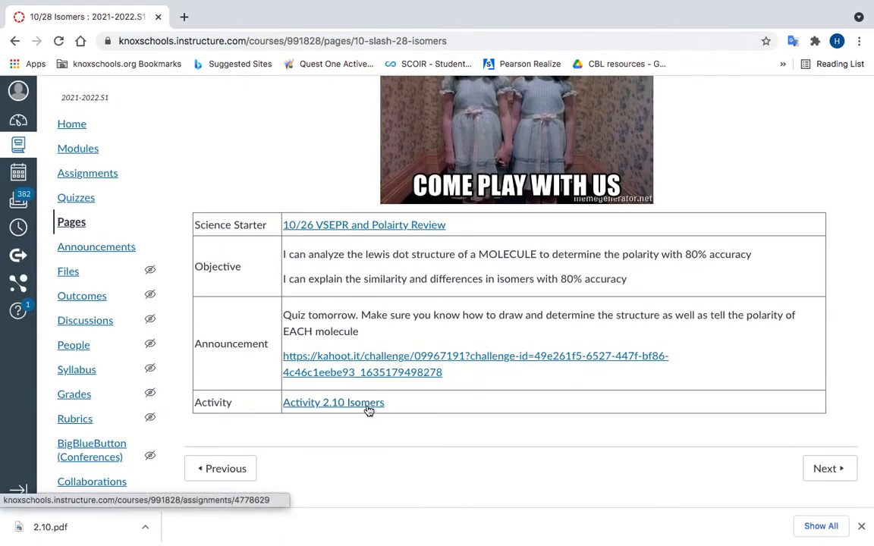
click(369, 409)
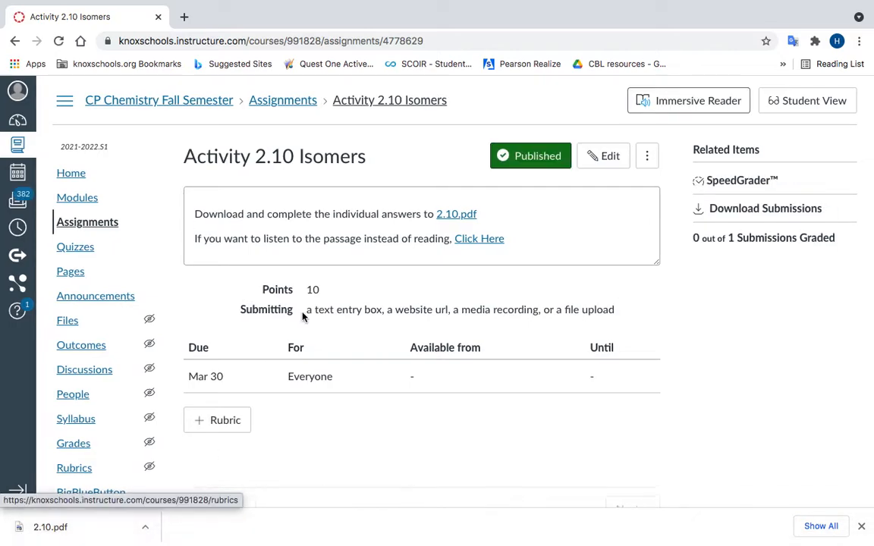
Step: Open the 2.10.pdf handout from the assignment, skim its passage and question pages, and return to its first page
click(459, 214)
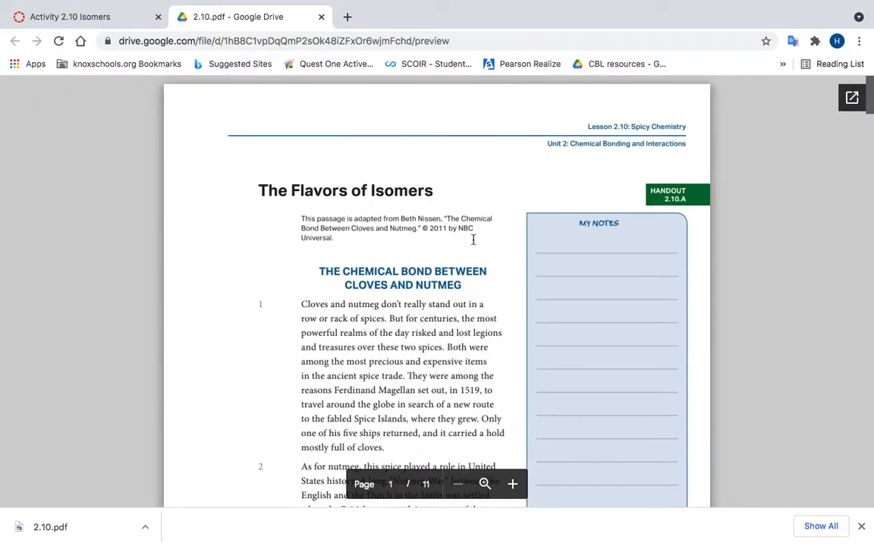
scroll(473, 239, down, 15)
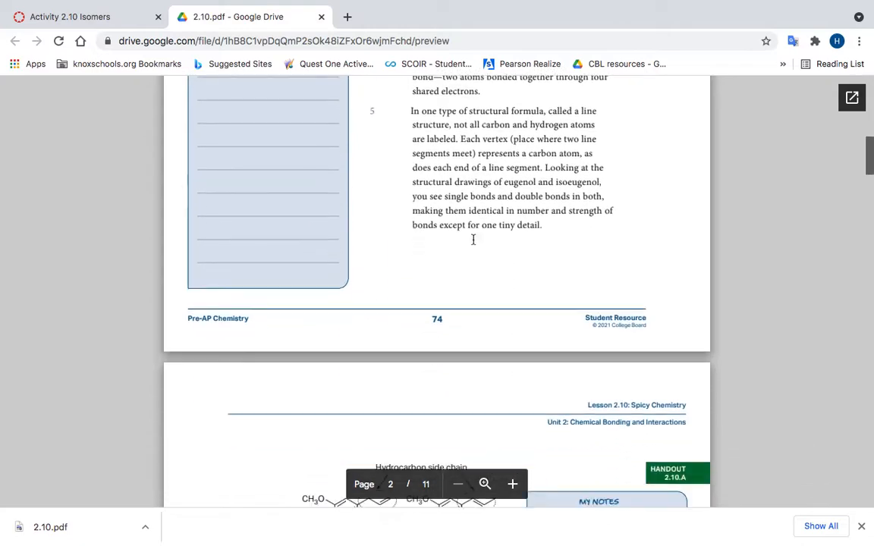
scroll(473, 239, down, 20)
scroll(473, 240, up, 15)
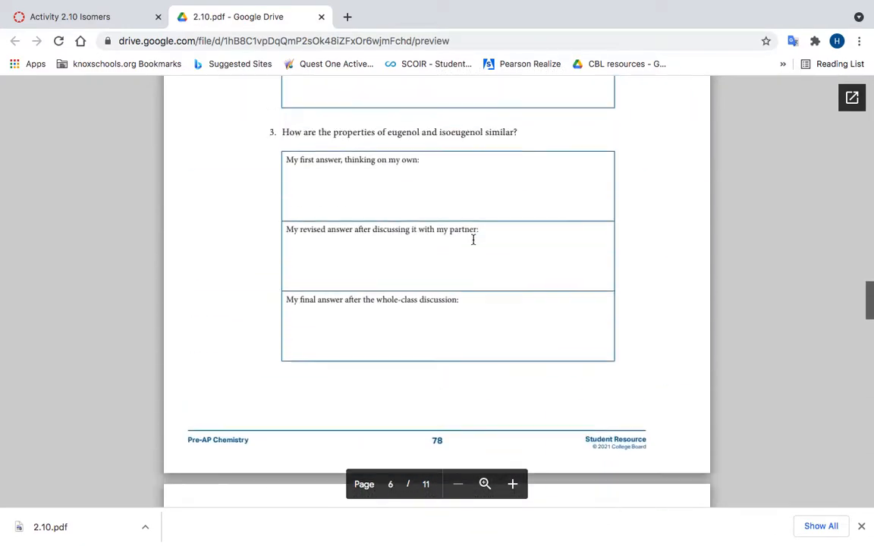
scroll(473, 239, up, 8)
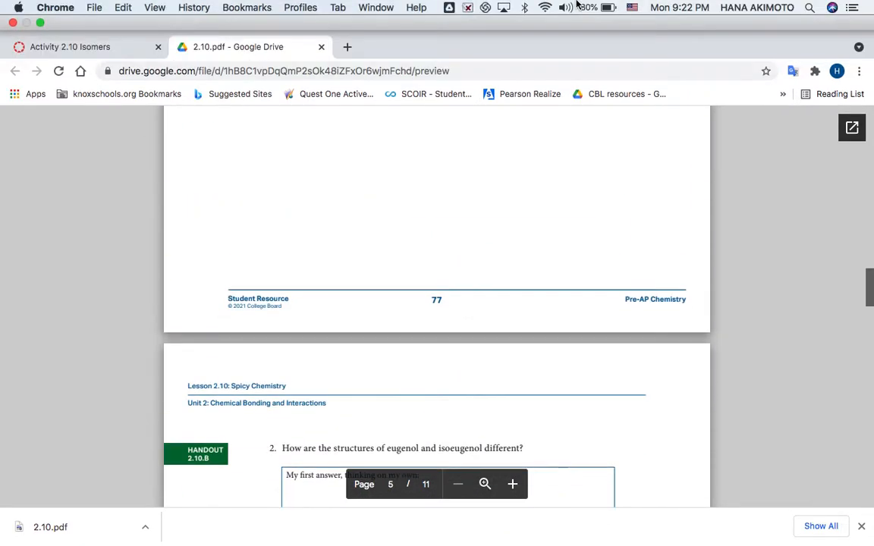
scroll(620, 224, up, 15)
scroll(621, 225, up, 15)
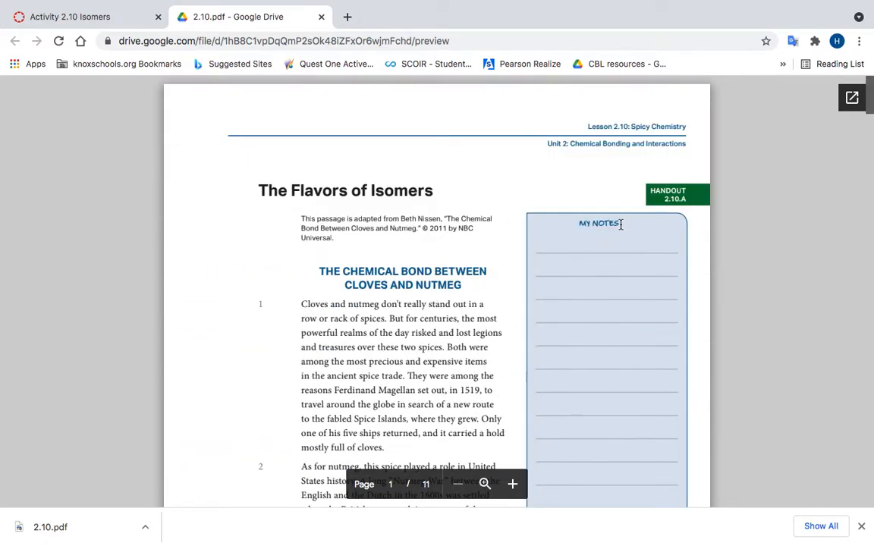
Step: Open the assignment's link for listening to the passage in a new tab and pause the Chem_2.10 track
click(80, 16)
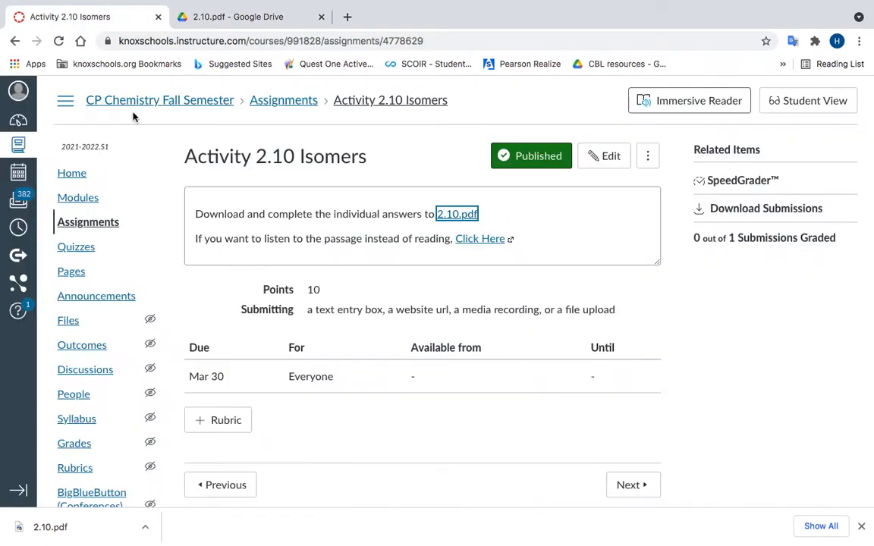
right_click(484, 238)
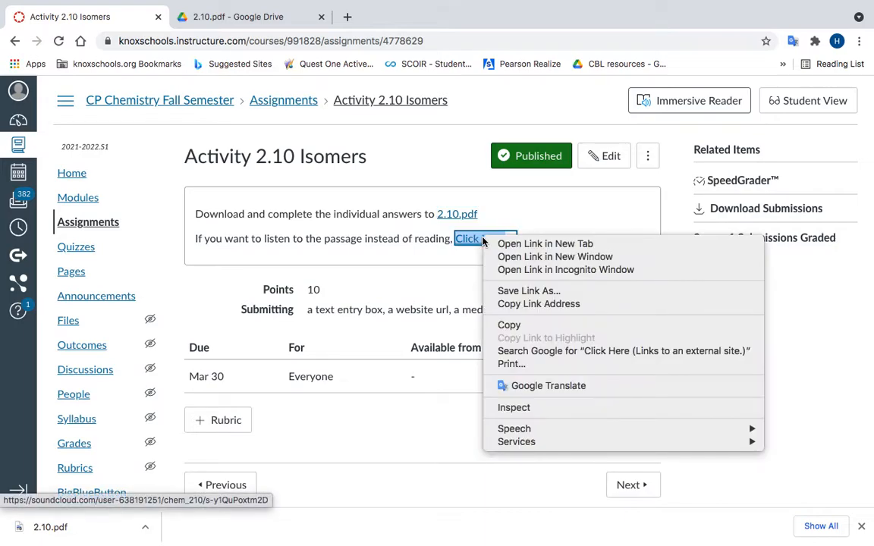
click(504, 243)
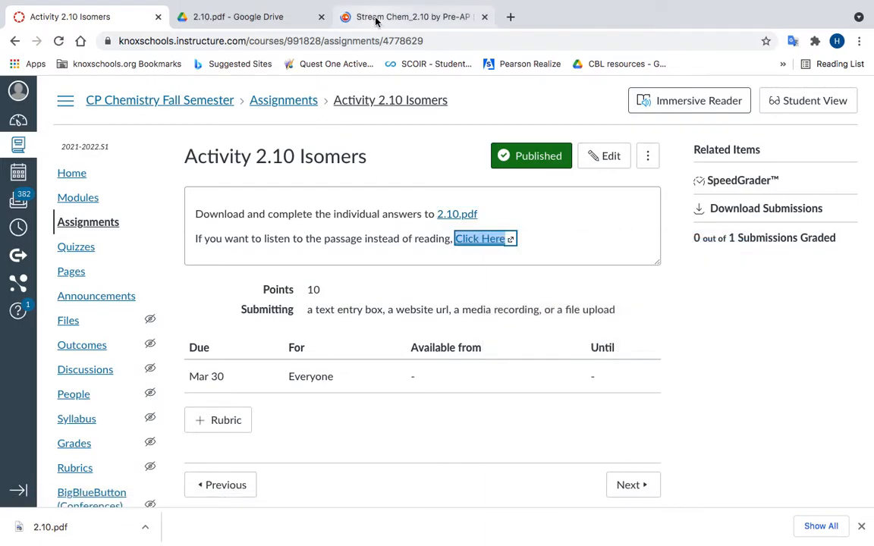
click(377, 16)
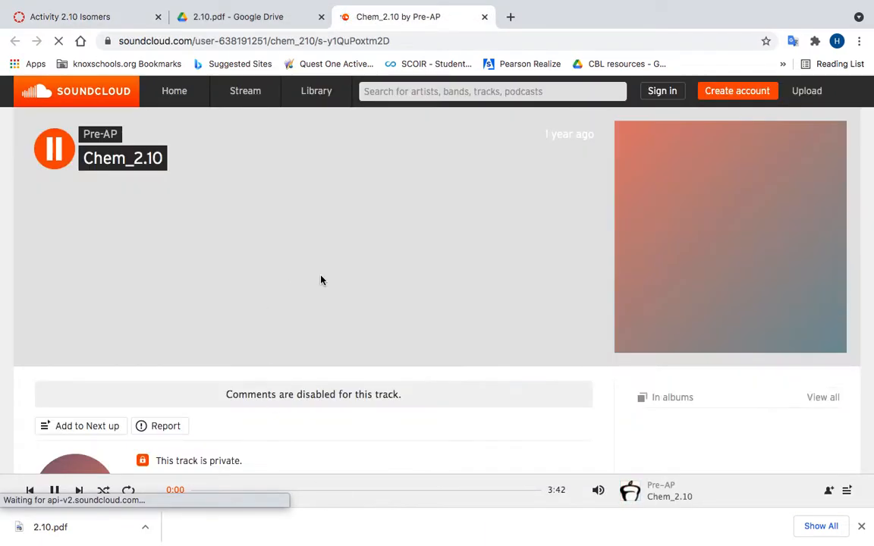
key(space)
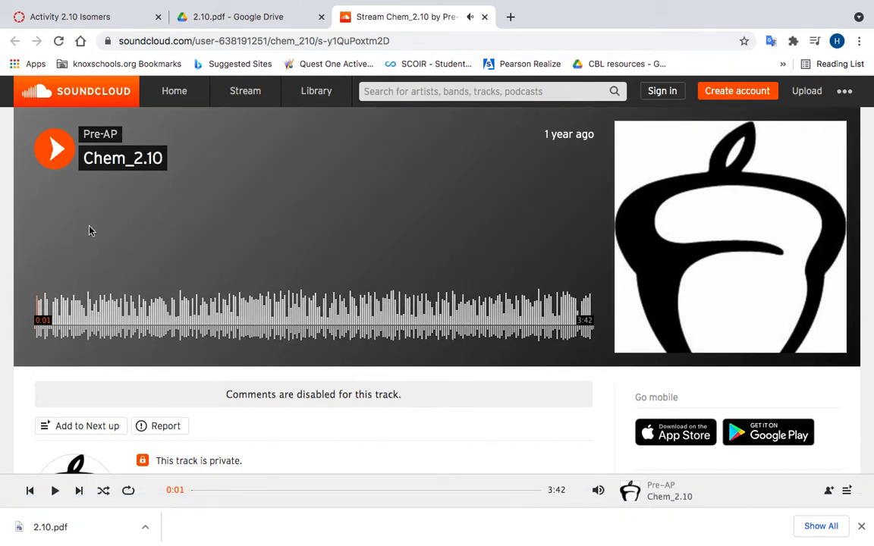
Step: Look over the assignment page, the 2.10.pdf handout and the Chem_2.10 audio track in turn
click(236, 16)
click(78, 17)
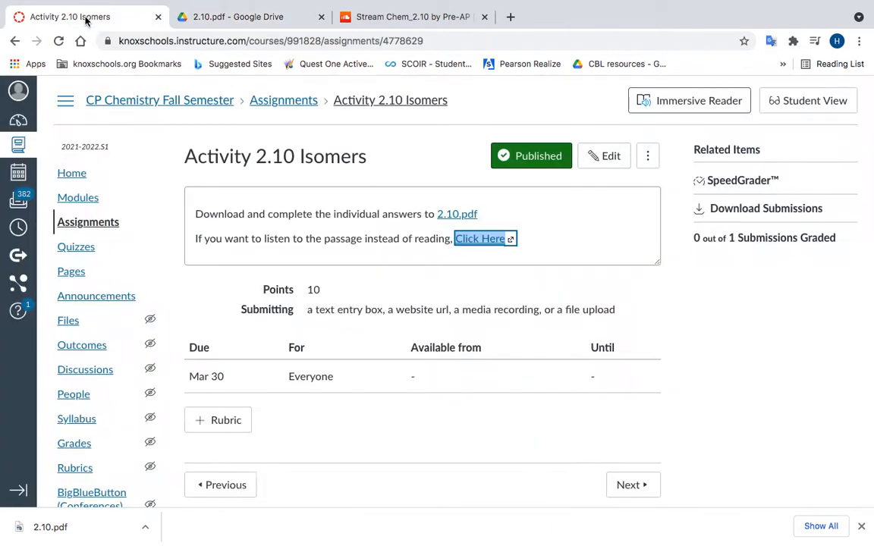
click(199, 19)
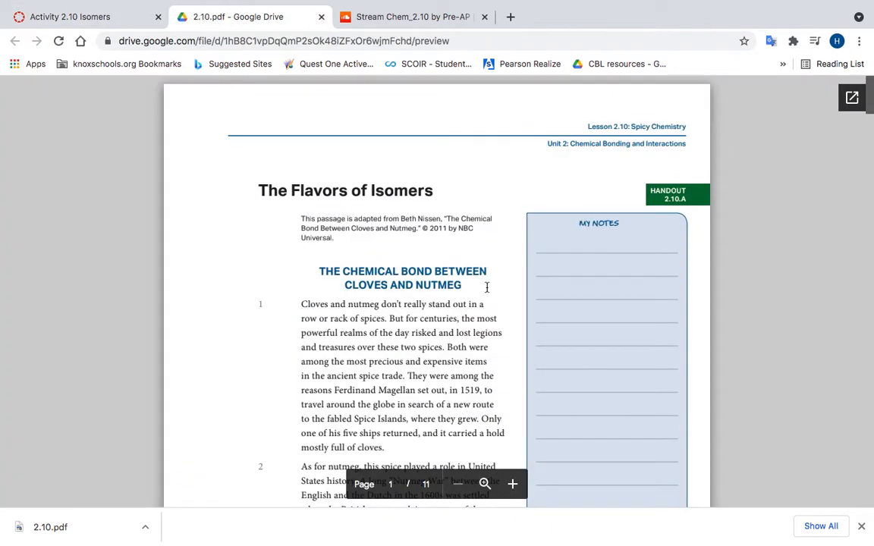
click(379, 17)
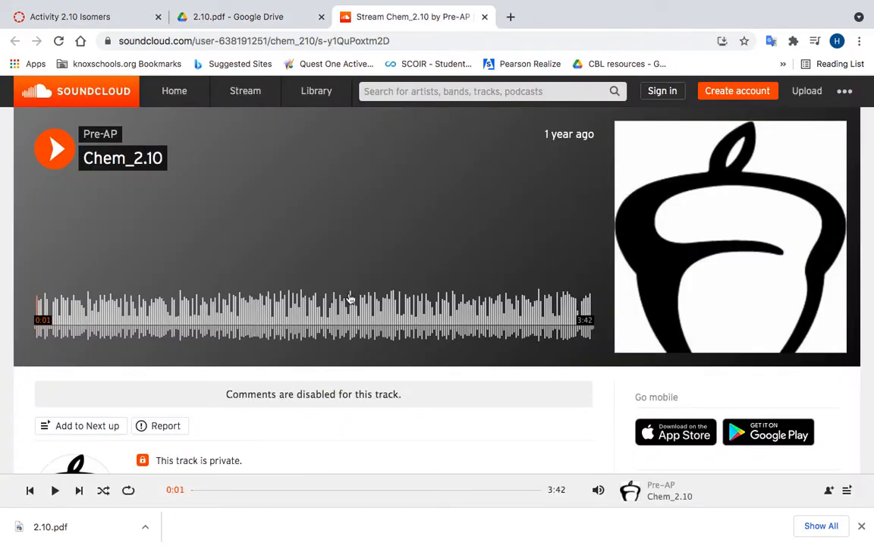
Step: Pop the 2.10.pdf handout out of its preview into the full Google Drive viewer and download it
click(255, 16)
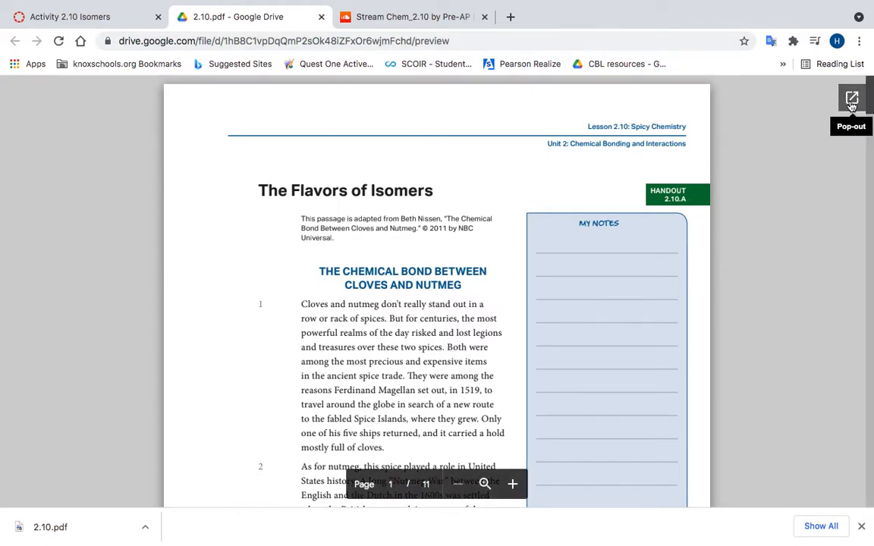
click(84, 17)
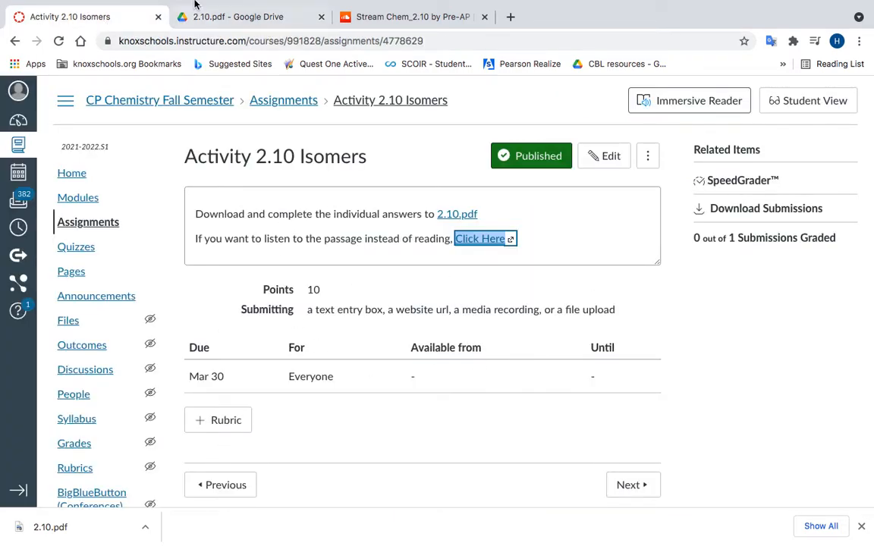
click(227, 49)
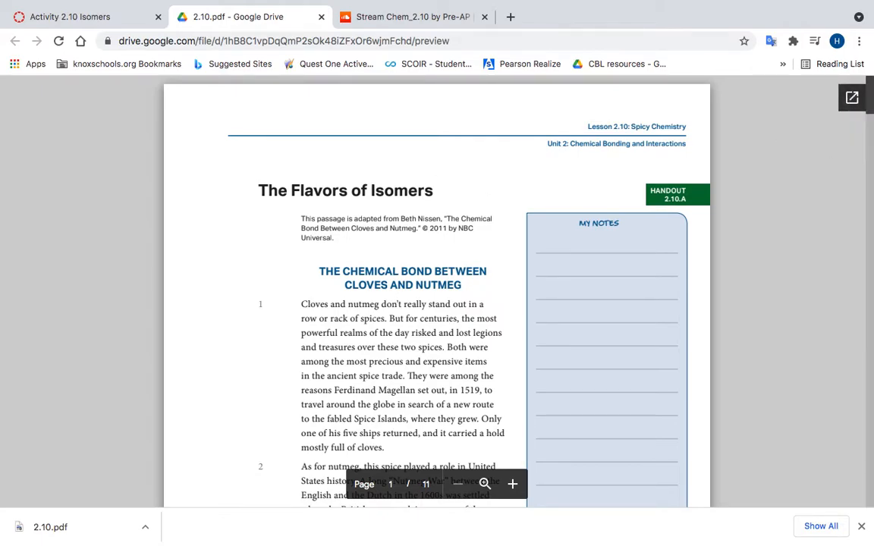
click(851, 98)
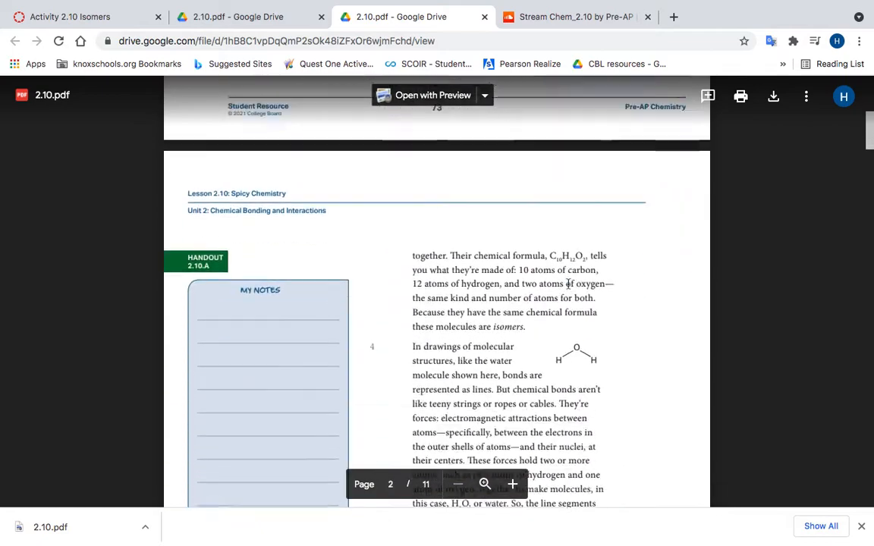
scroll(567, 284, down, 5)
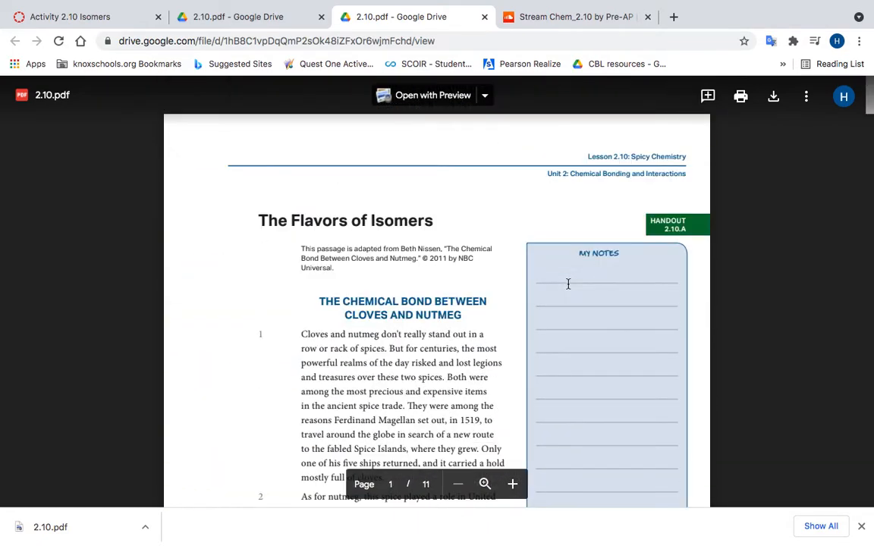
click(775, 98)
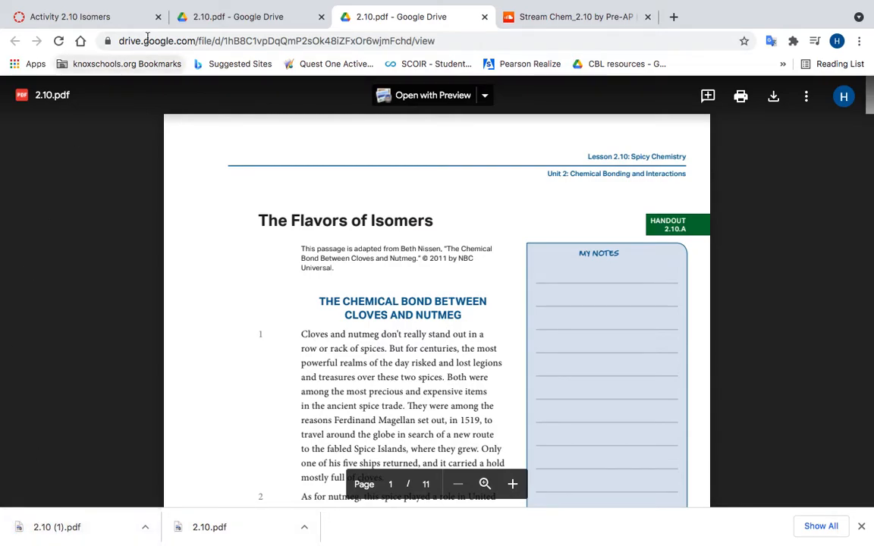
Step: Return to the Activity 2.10 Isomers assignment and display it in Student View
click(261, 18)
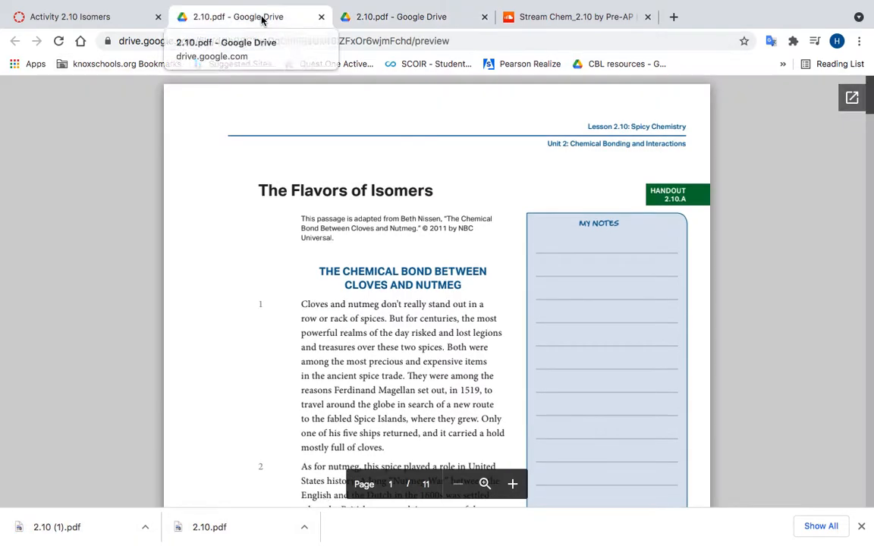
click(116, 16)
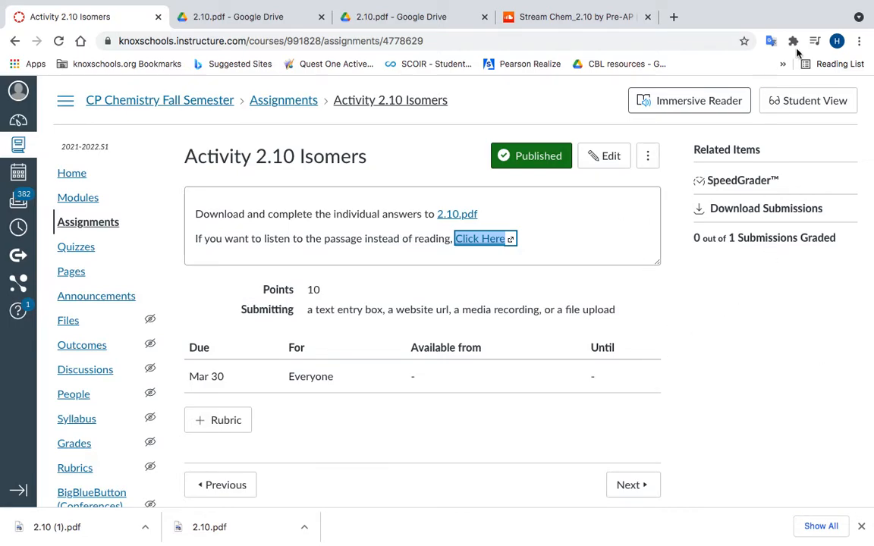
click(804, 104)
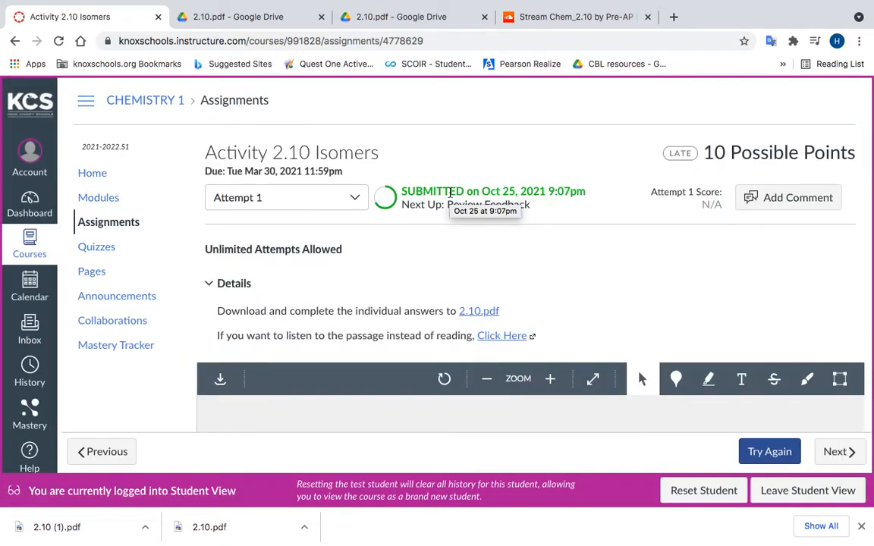
Step: Read through the submitted Attempt 1 passage, examining its highlighted text and the typed note in the My Notes column
scroll(674, 297, down, 1)
scroll(675, 296, down, 1)
scroll(675, 297, up, 2)
scroll(675, 297, down, 1)
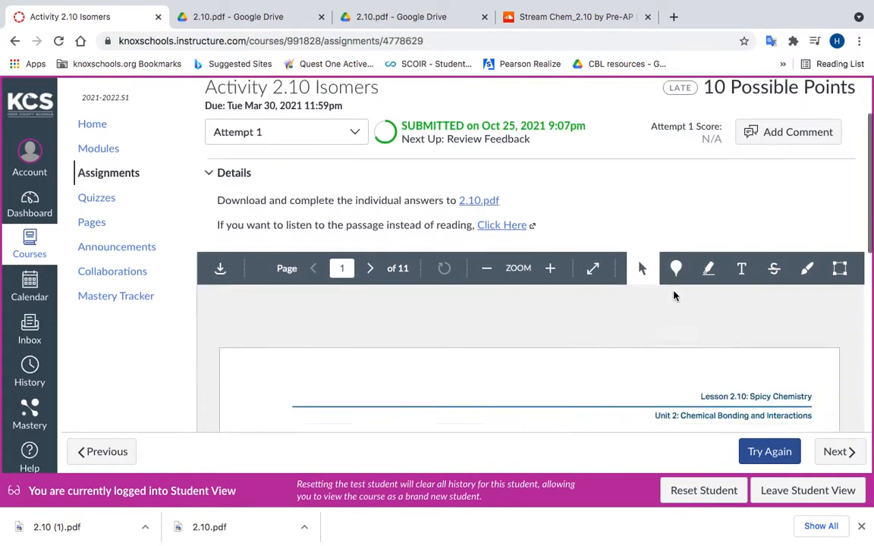
scroll(674, 296, down, 3)
scroll(605, 261, up, 1)
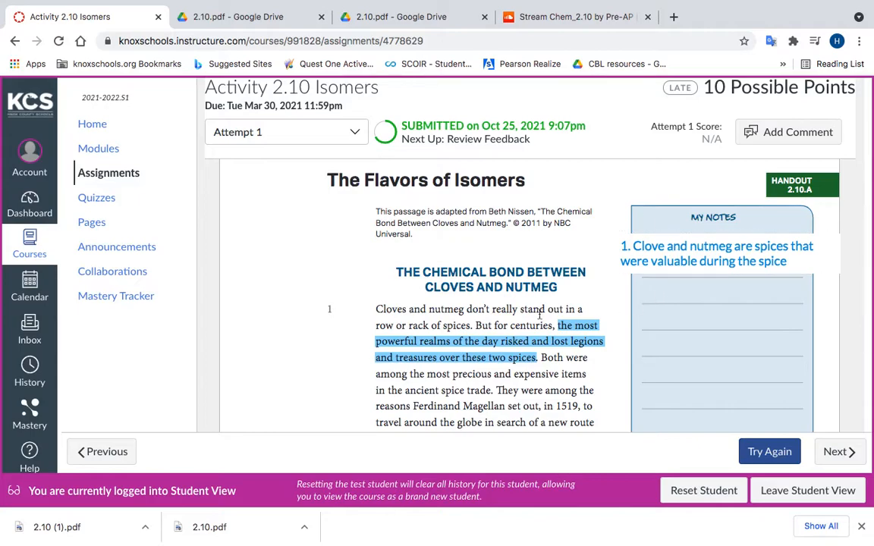
scroll(594, 353, down, 1)
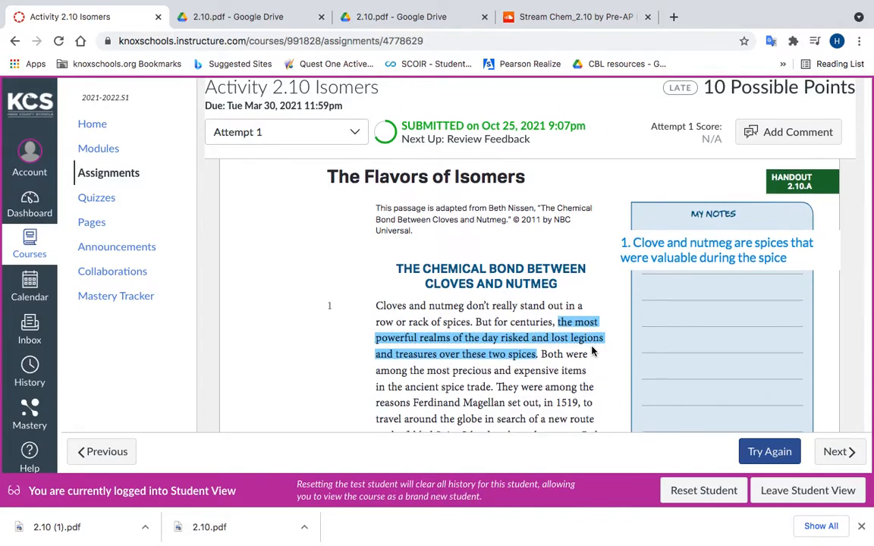
scroll(594, 351, up, 1)
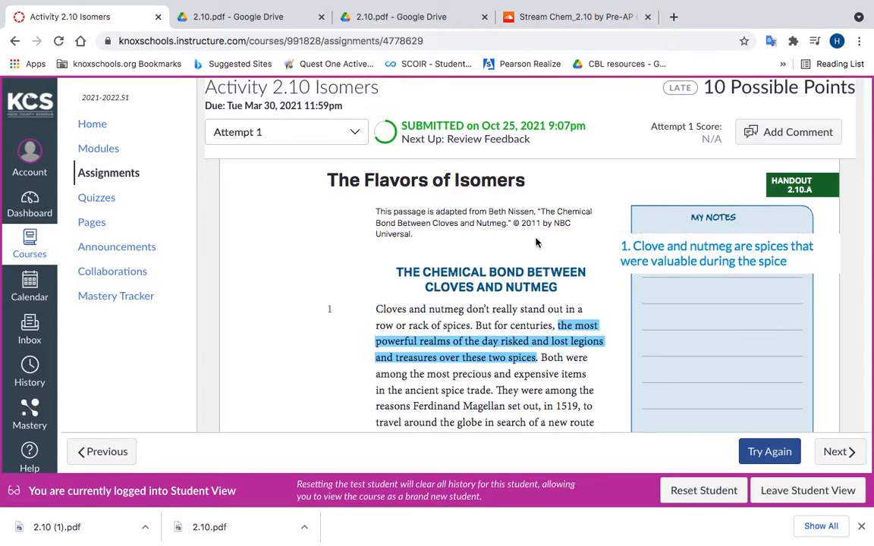
scroll(556, 347, down, 3)
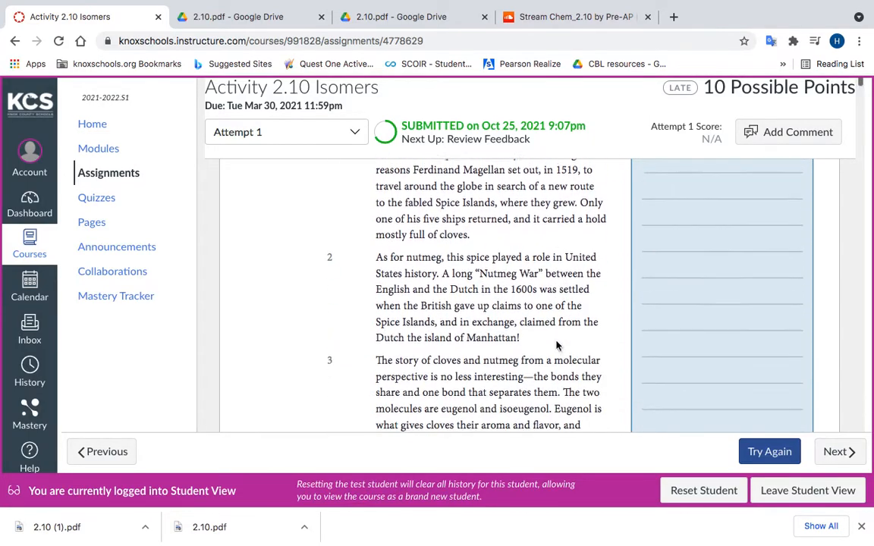
scroll(712, 328, up, 2)
scroll(688, 247, down, 10)
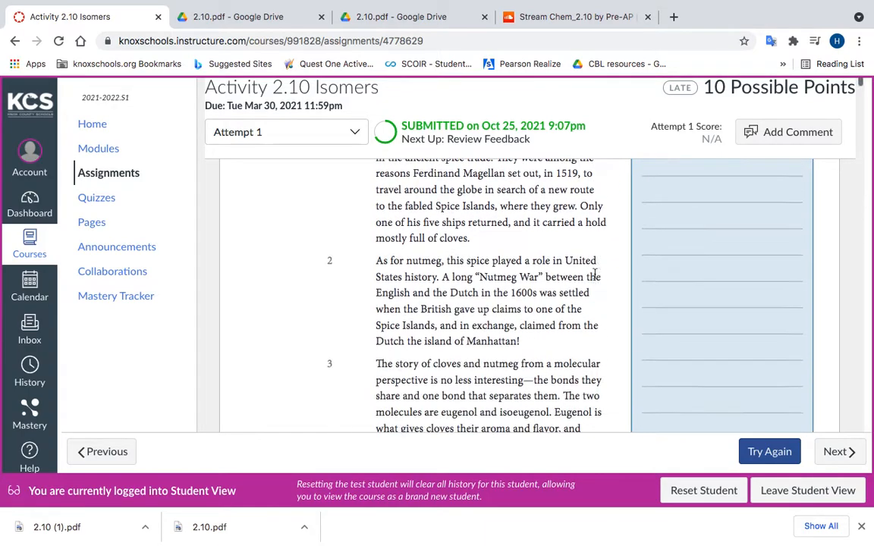
scroll(595, 273, up, 2)
scroll(595, 275, down, 10)
scroll(595, 279, down, 15)
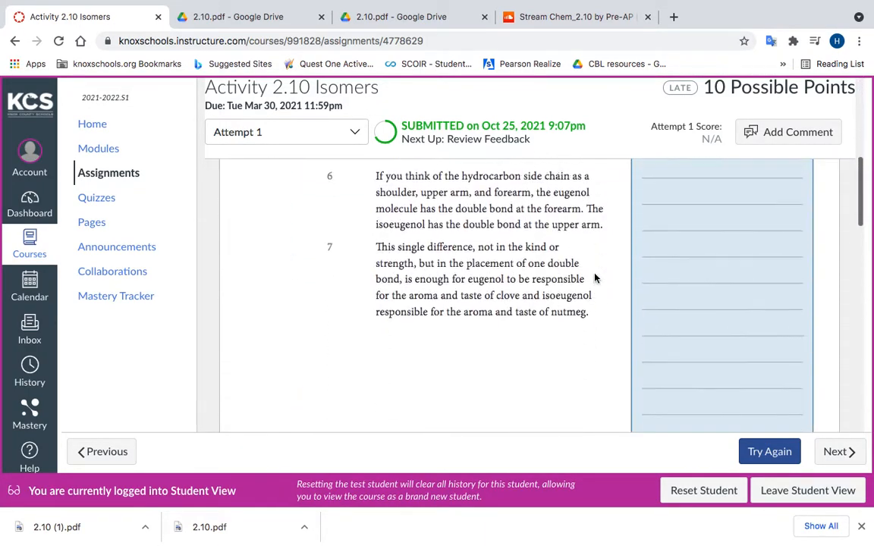
Step: Examine the Handout 2.10.B questions in the submitted file, comparing the individual, partner and whole-class answer boxes
scroll(595, 279, down, 10)
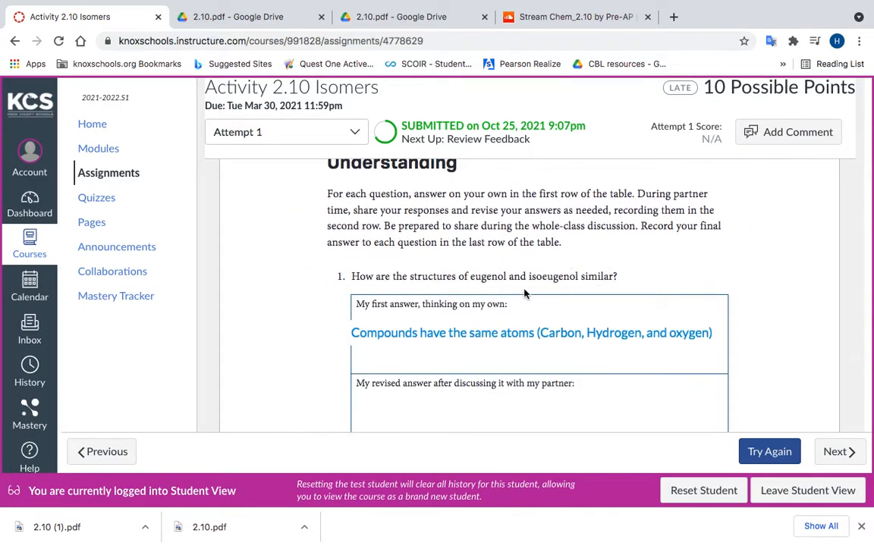
scroll(571, 311, down, 5)
scroll(571, 311, down, 15)
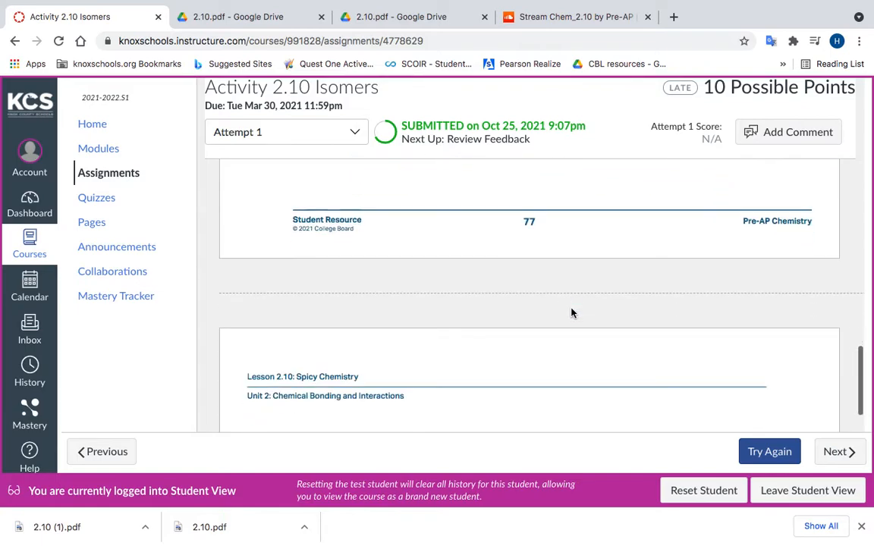
scroll(571, 312, down, 15)
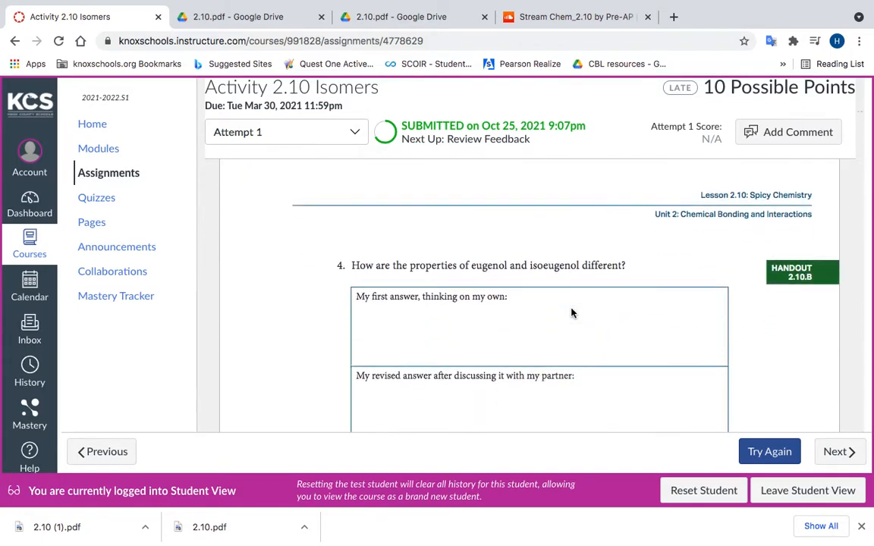
scroll(571, 312, down, 12)
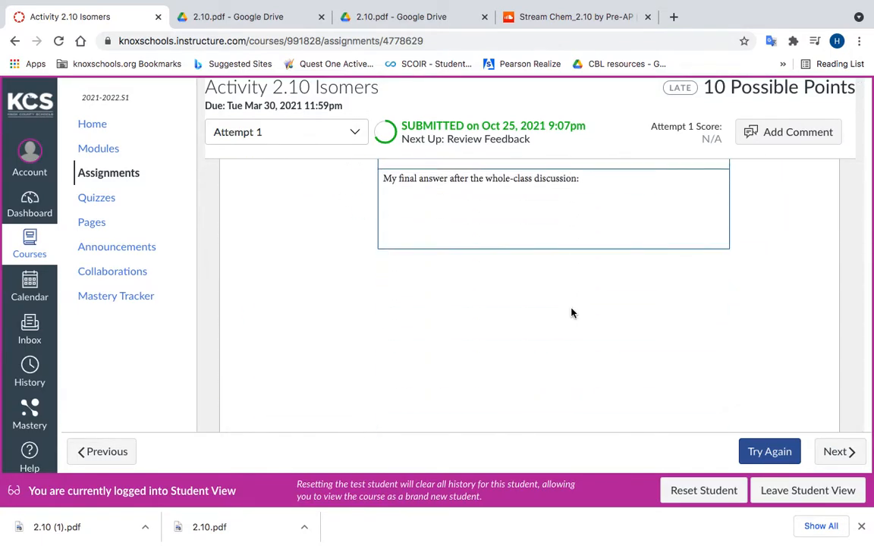
scroll(552, 340, up, 4)
scroll(552, 340, up, 2)
scroll(552, 340, down, 20)
scroll(553, 340, up, 1)
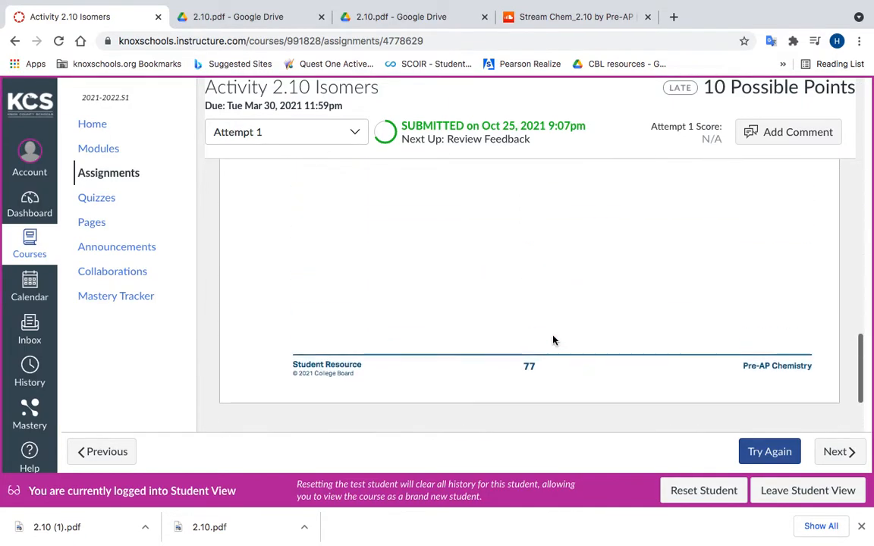
scroll(553, 340, down, 5)
scroll(552, 303, up, 1)
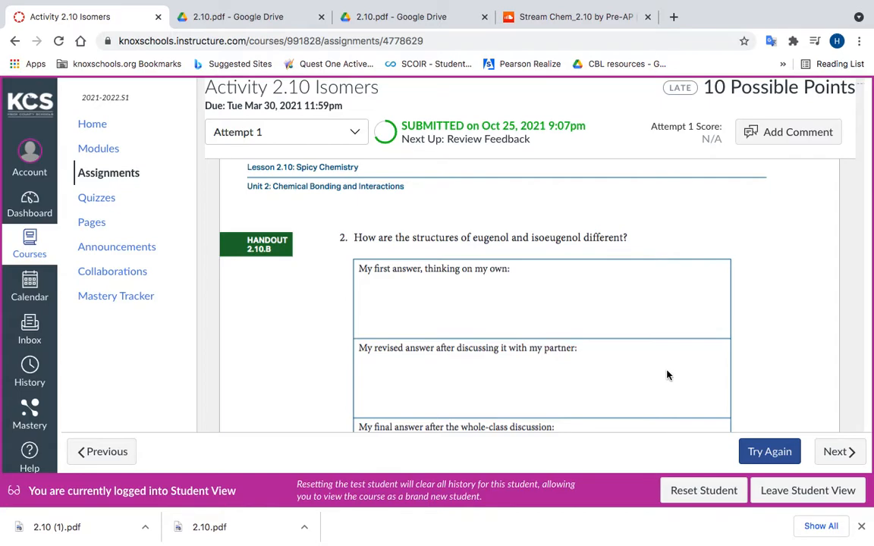
scroll(500, 342, down, 5)
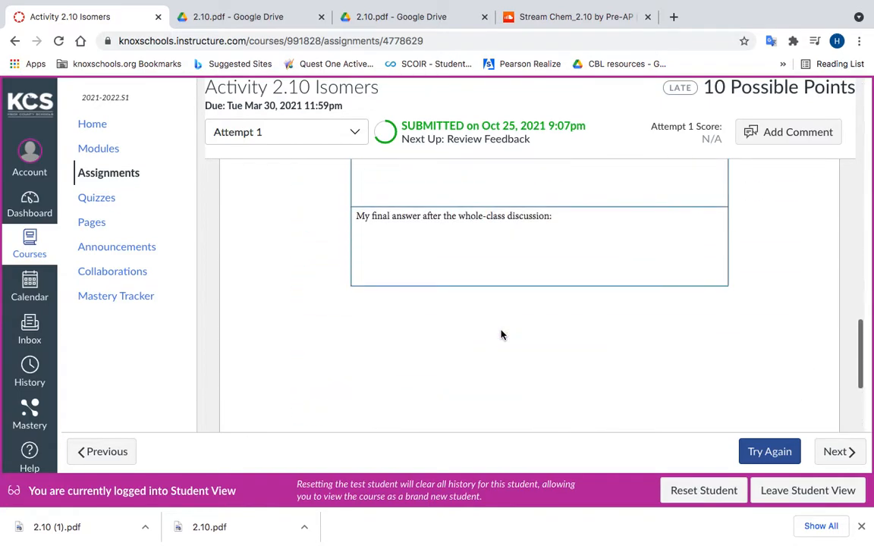
scroll(500, 335, down, 5)
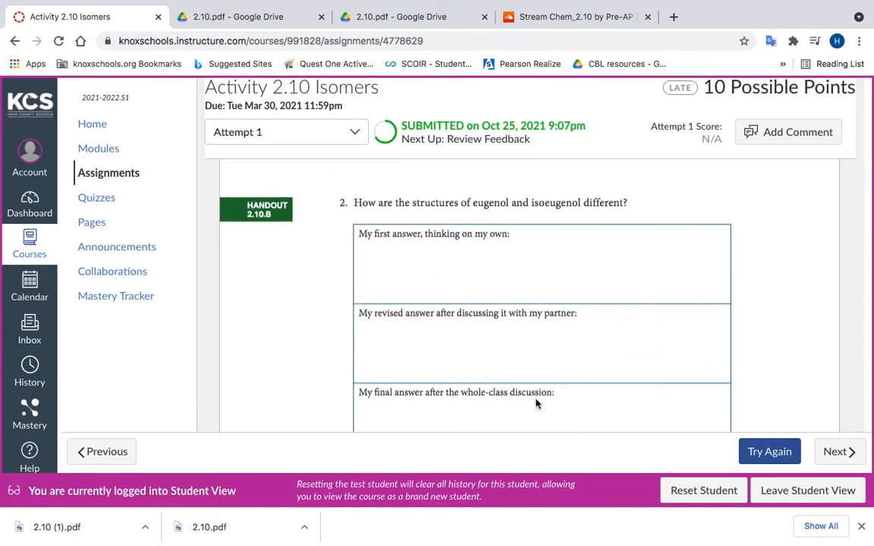
Step: Return to the first page of the submitted handout and review the highlighted sentence and its margin note
scroll(489, 353, up, 8)
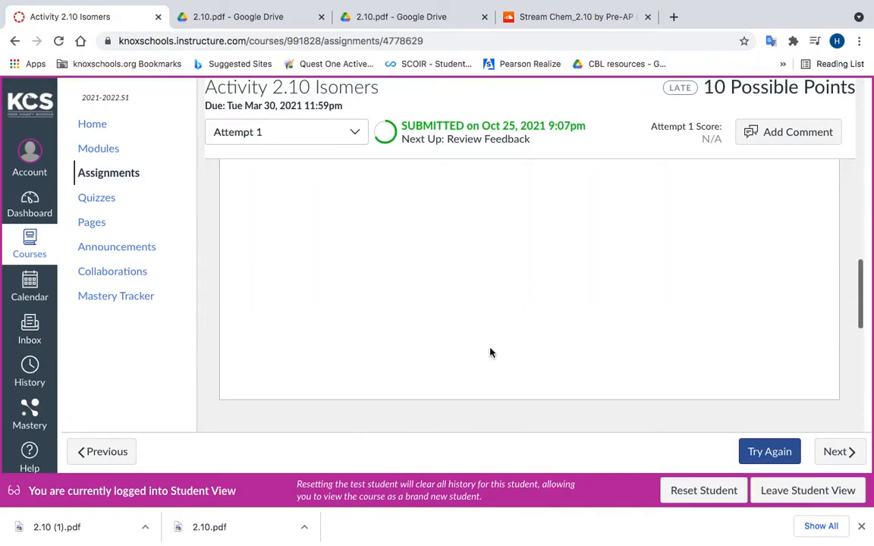
scroll(489, 353, up, 12)
key(ctrl+Up)
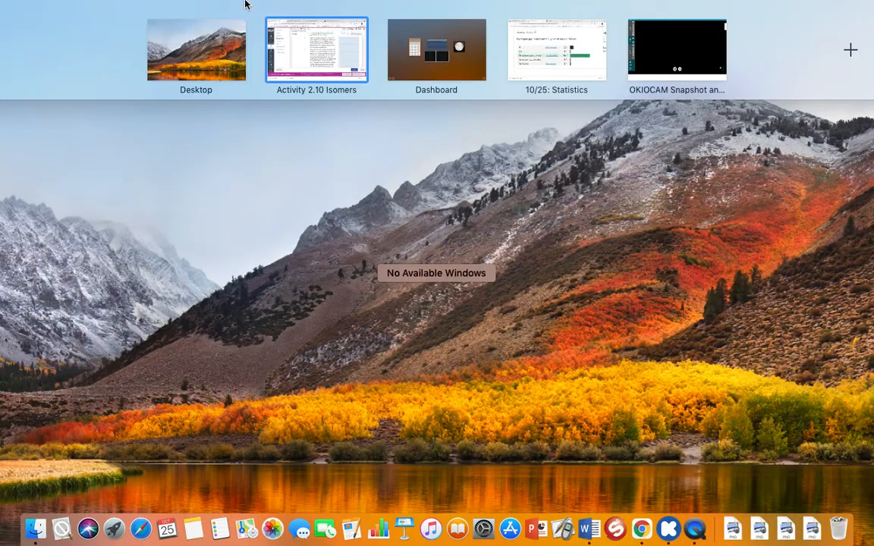
click(316, 49)
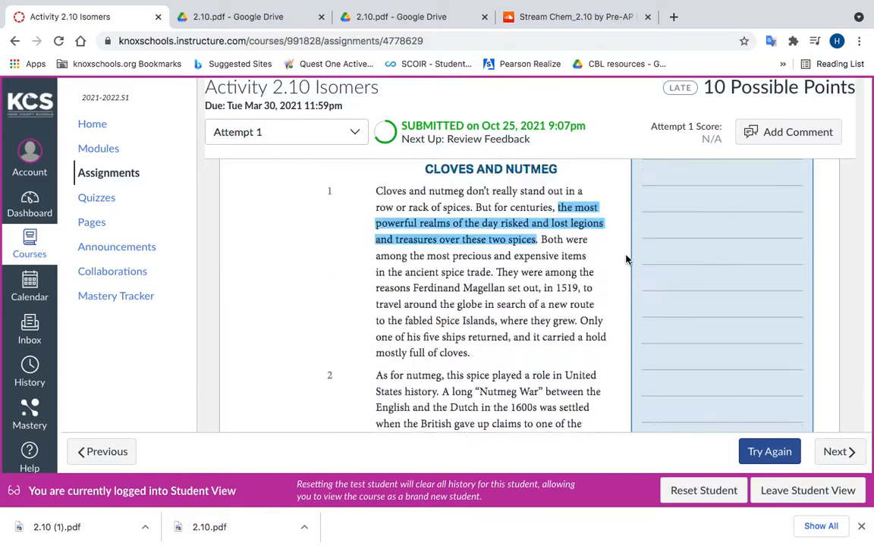
scroll(625, 260, up, 5)
scroll(626, 256, down, 1)
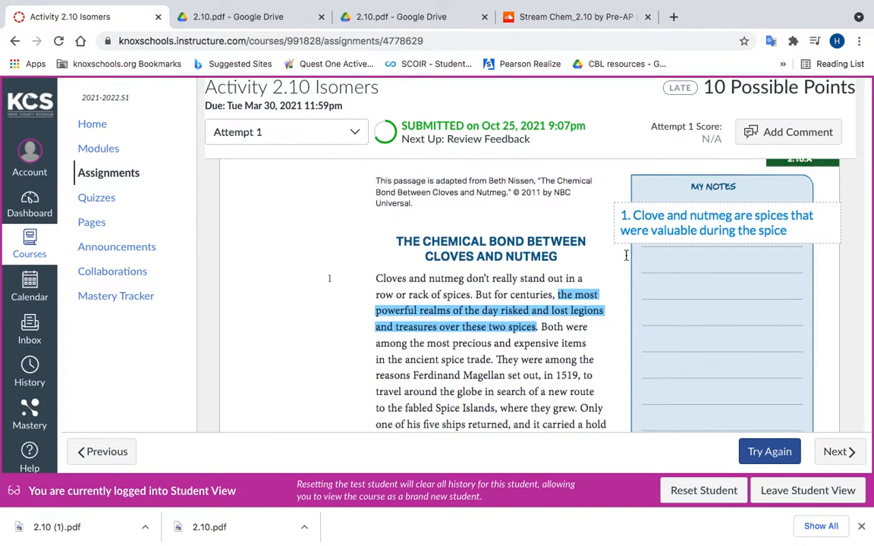
scroll(626, 256, up, 1)
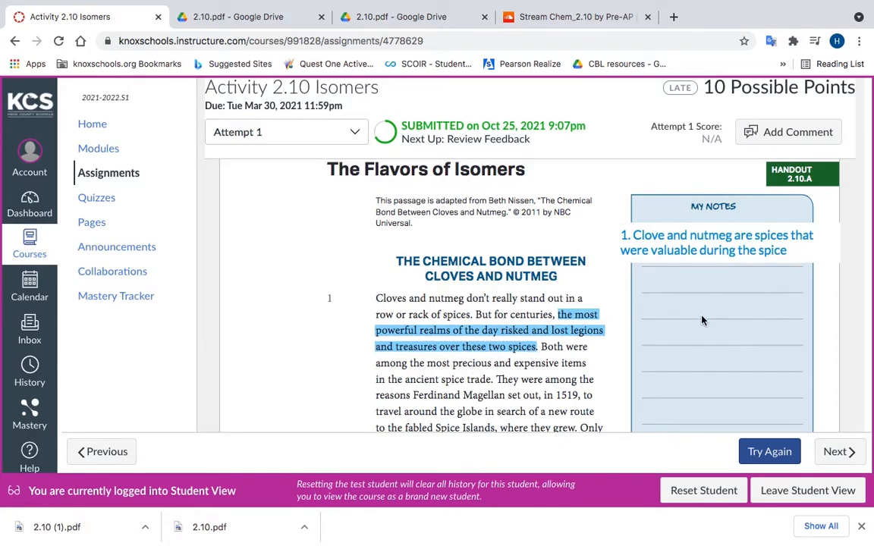
scroll(679, 348, down, 2)
scroll(680, 348, up, 3)
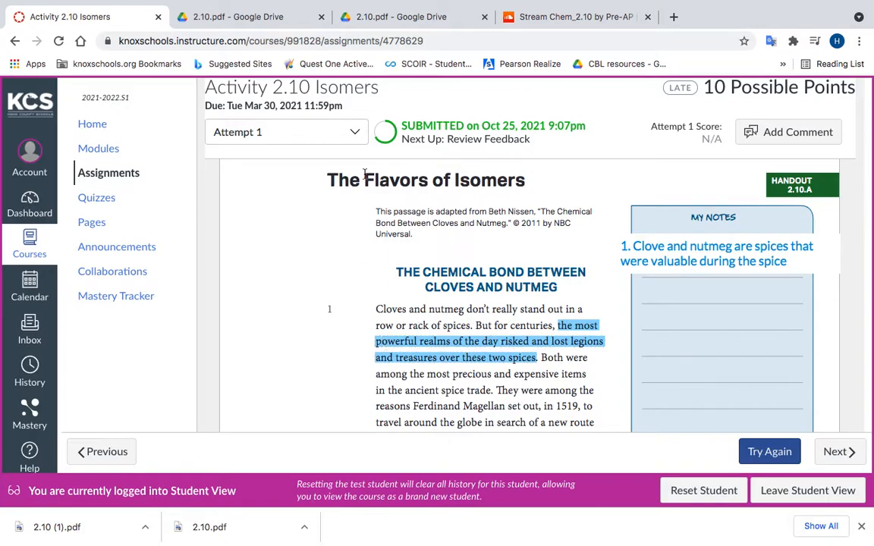
Step: Check the list of available submission attempts for the assignment
click(356, 135)
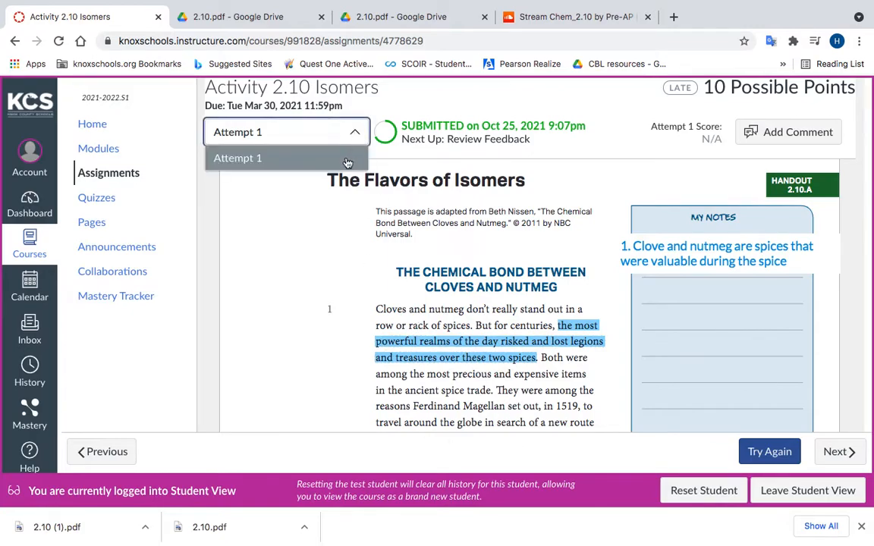
click(354, 135)
click(354, 135)
click(375, 170)
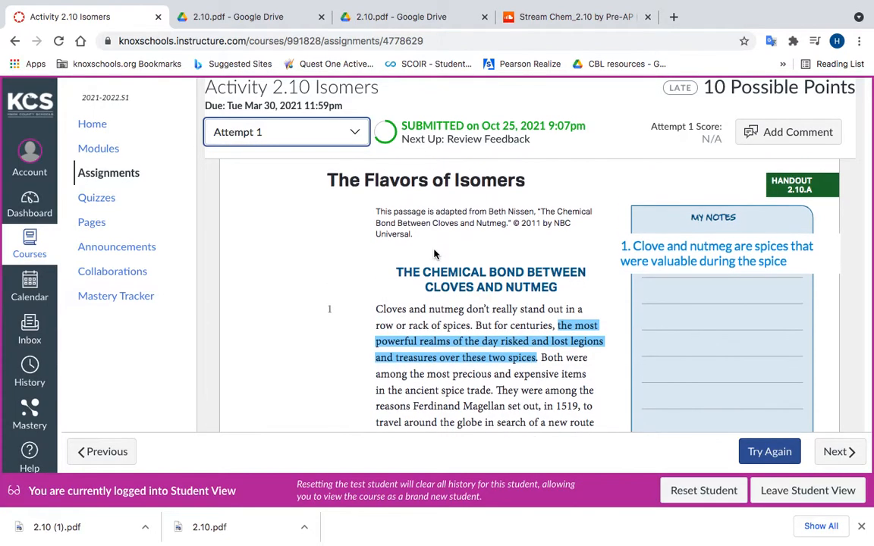
Step: Start a new attempt with the Upload submission type and attach 2.10 (1).pdf from the Downloads folder
click(769, 454)
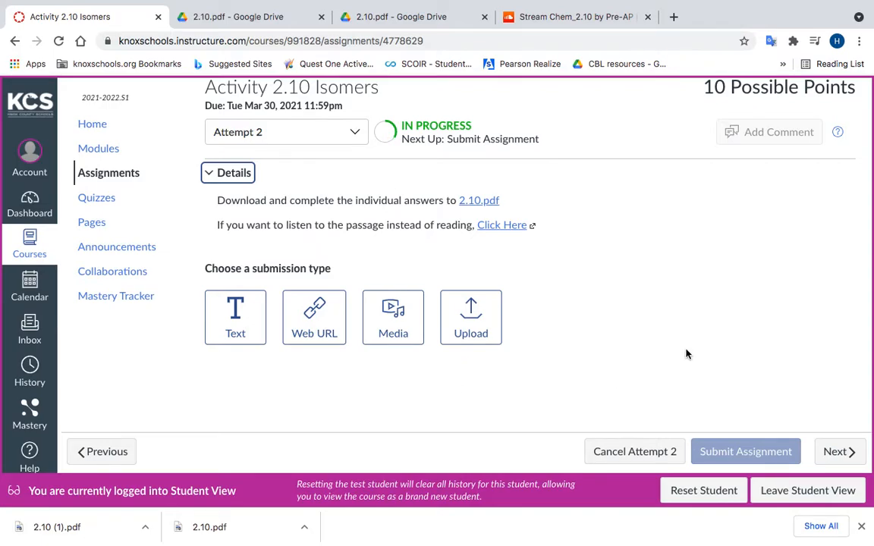
click(468, 314)
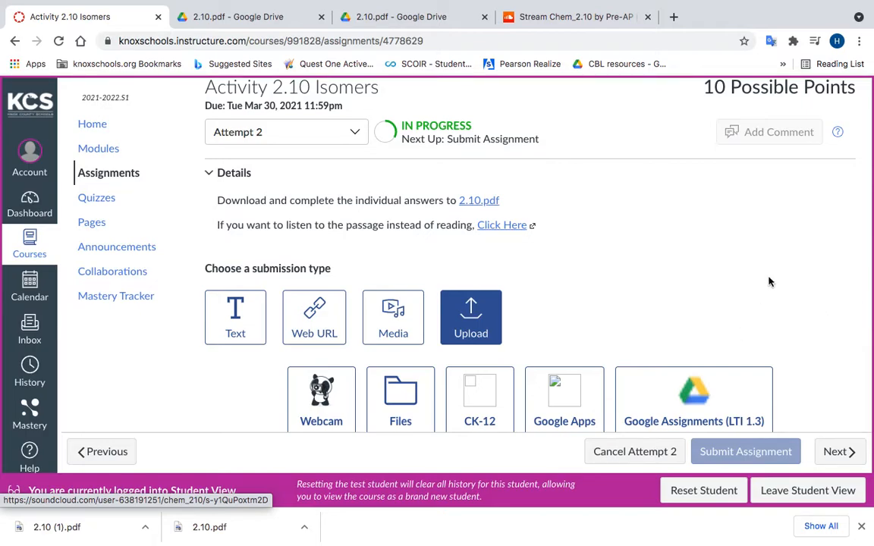
scroll(621, 306, down, 3)
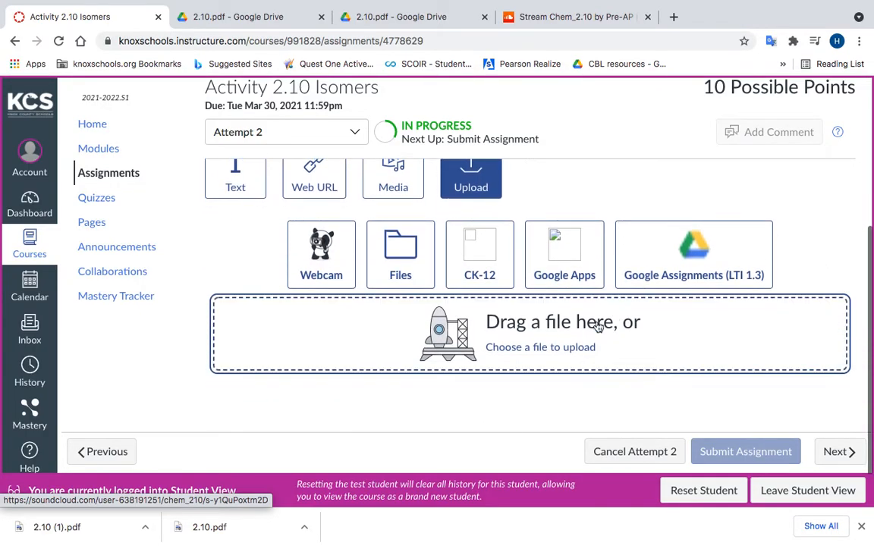
click(659, 338)
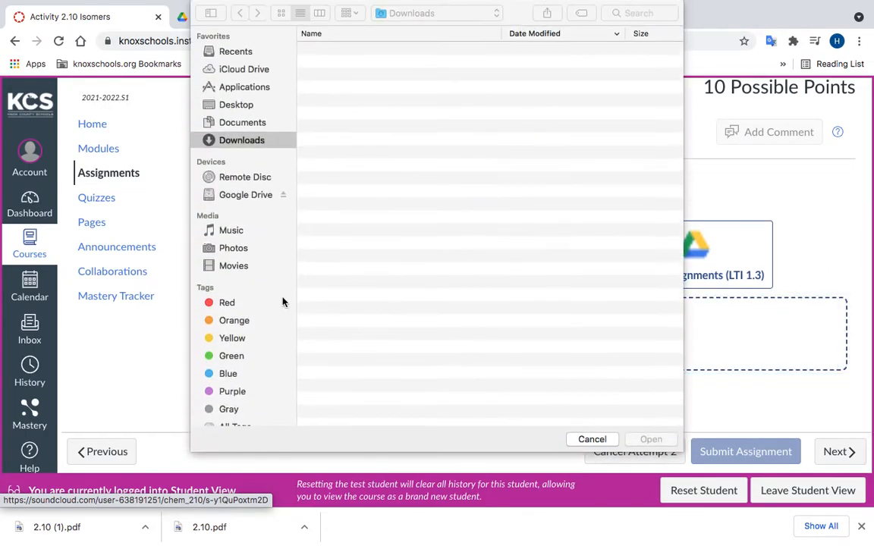
click(353, 51)
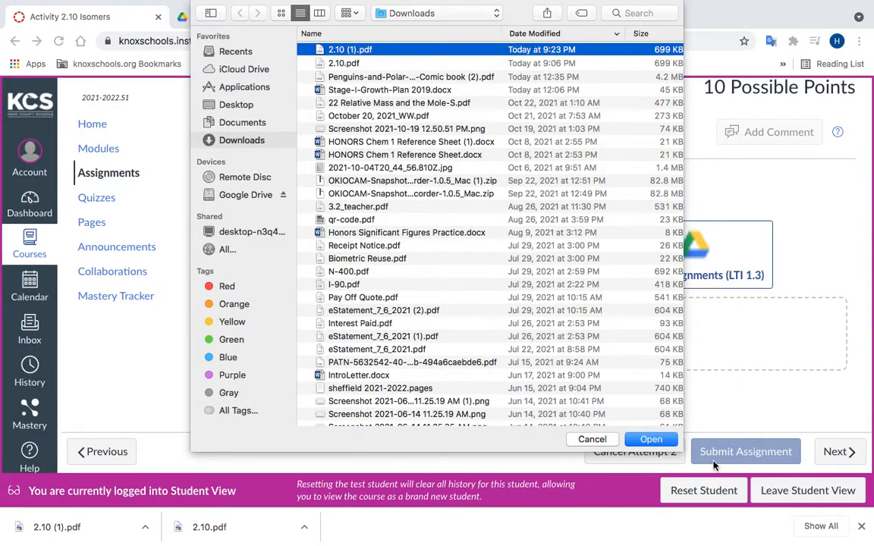
click(652, 440)
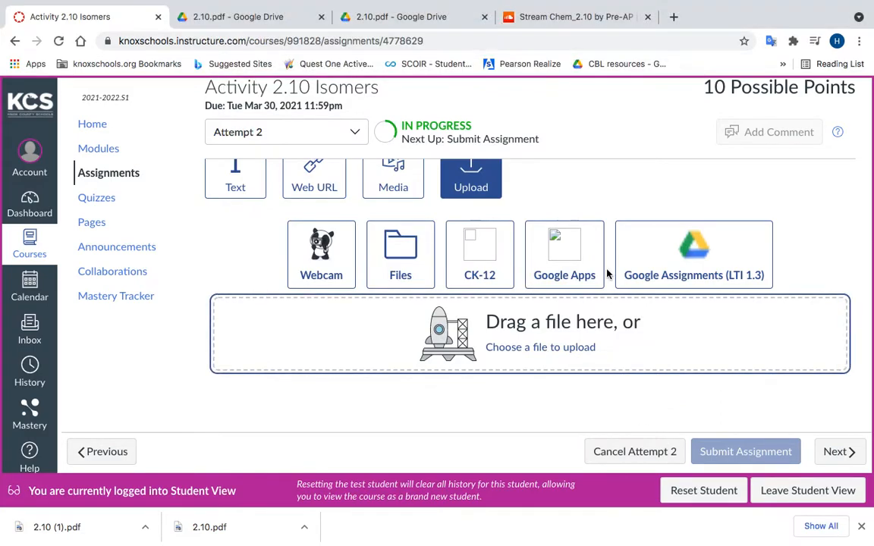
scroll(585, 303, down, 3)
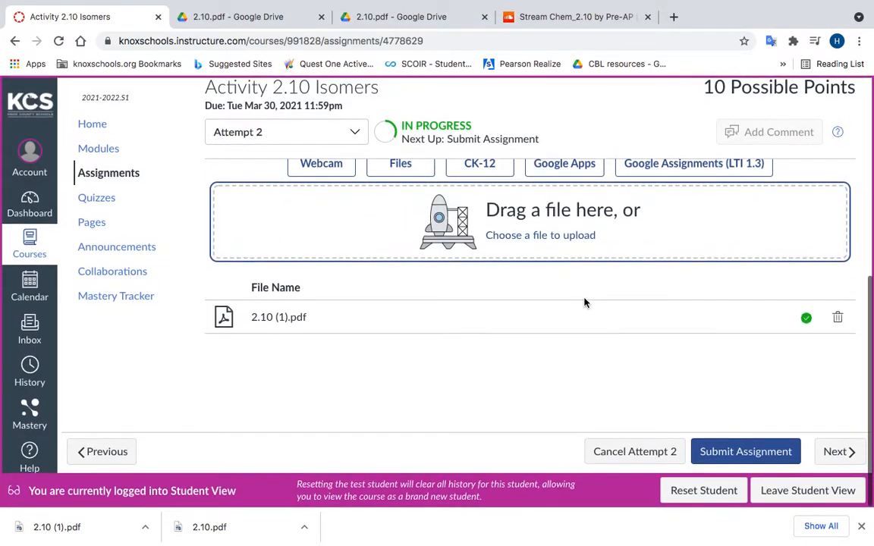
scroll(584, 302, up, 2)
scroll(585, 303, down, 2)
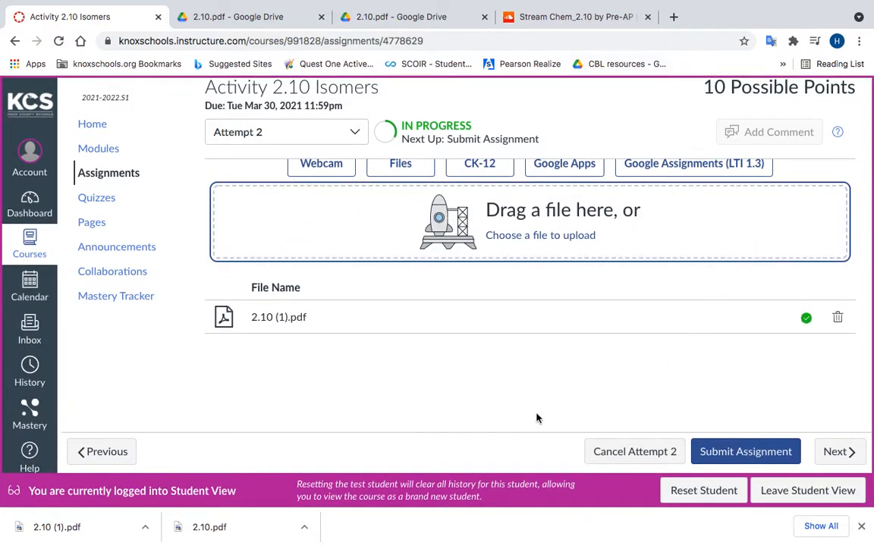
Step: Submit the assignment as Attempt 2 and look over the pages of the submitted handout
click(756, 453)
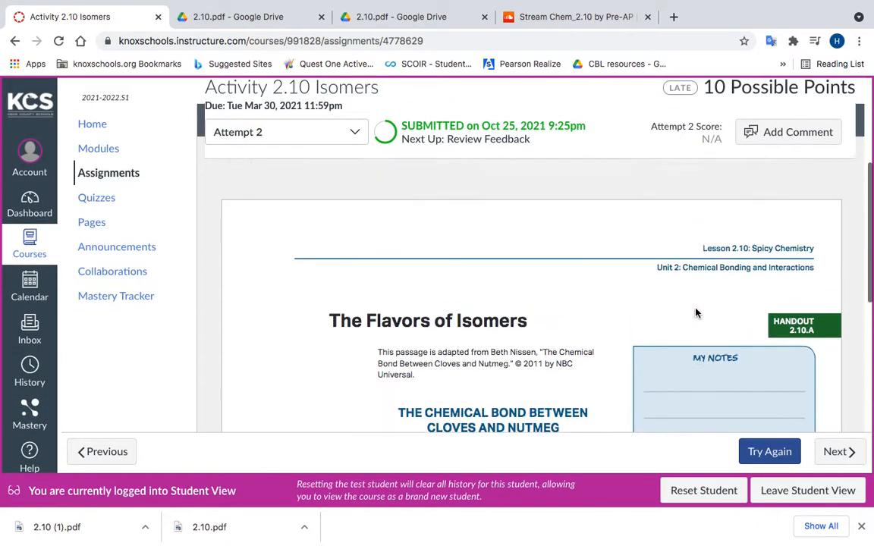
scroll(696, 313, down, 5)
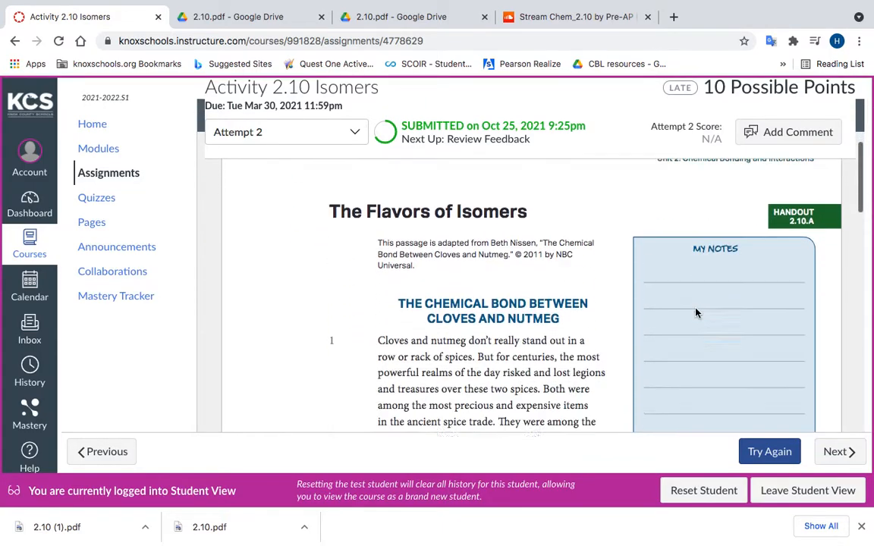
scroll(697, 312, down, 3)
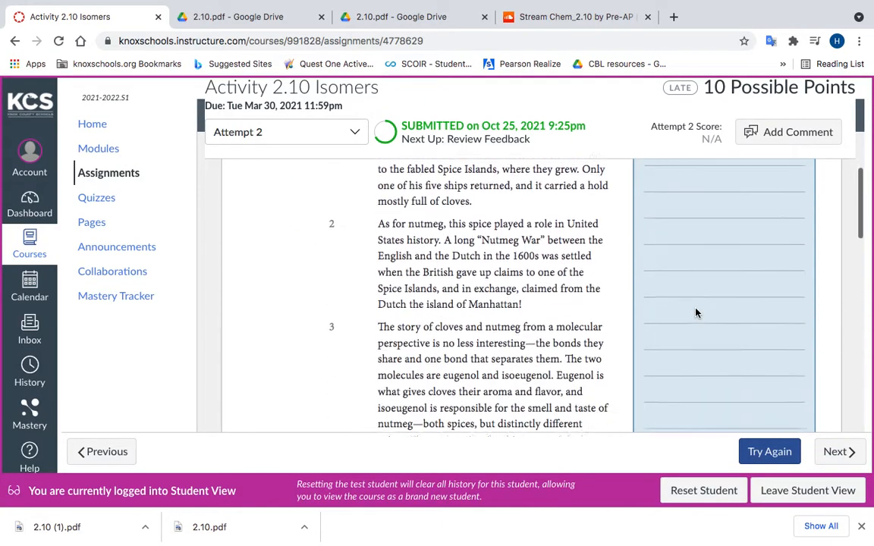
scroll(697, 312, down, 5)
scroll(695, 309, down, 15)
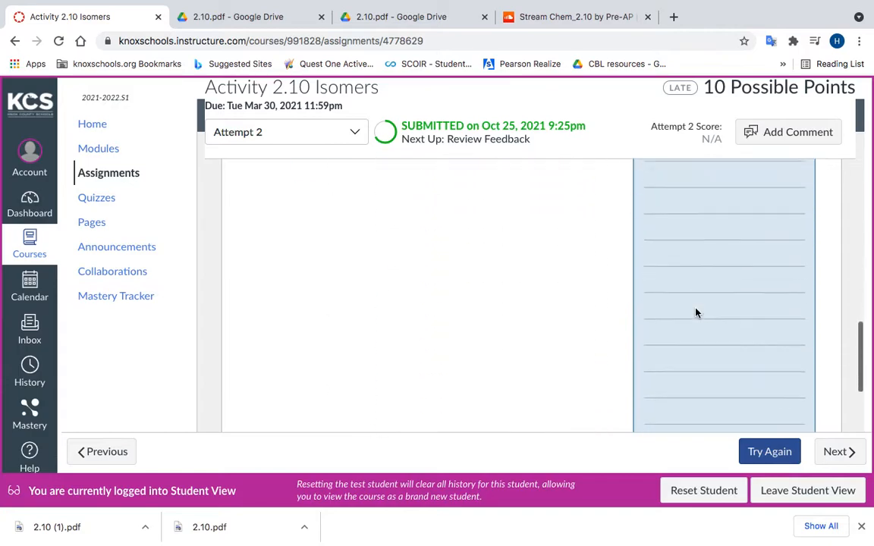
Step: Look through the remaining pages of the submitted Attempt 2 handout and return to its beginning
scroll(696, 312, down, 15)
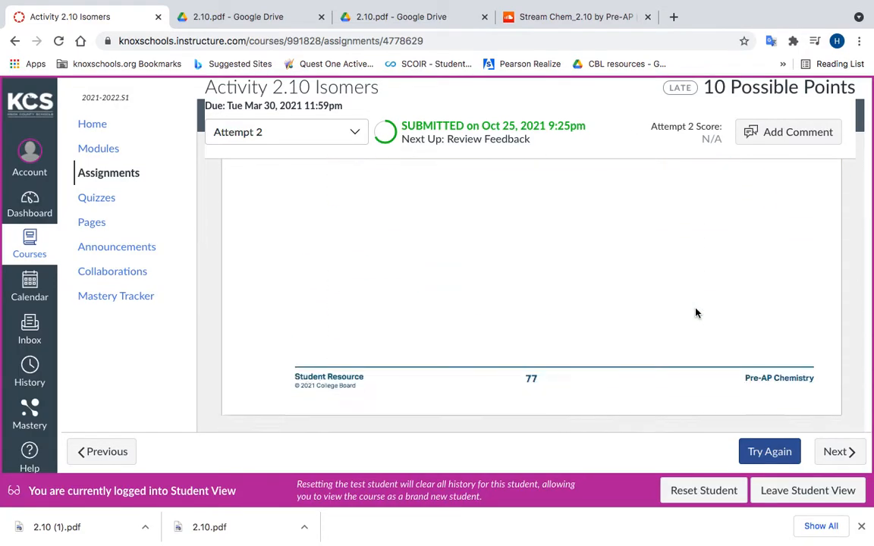
scroll(696, 312, down, 10)
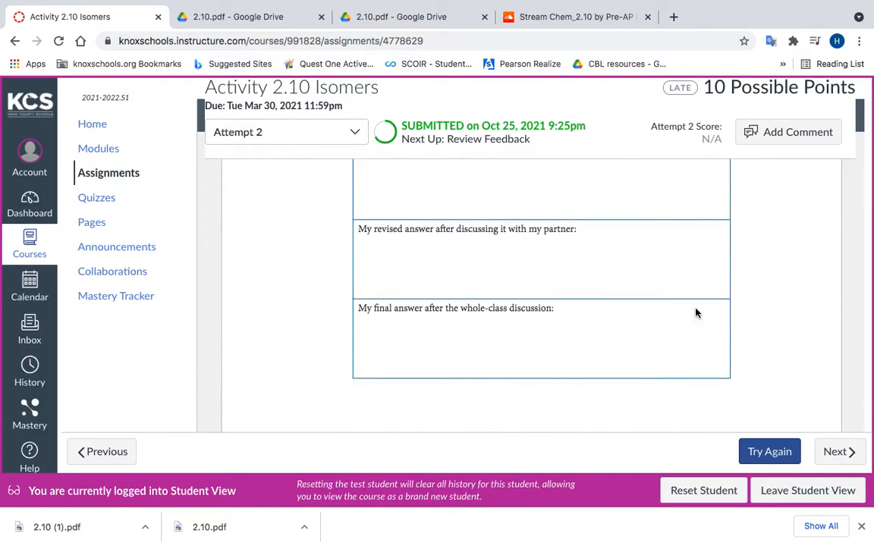
scroll(696, 313, down, 16)
scroll(697, 313, up, 13)
scroll(696, 313, up, 20)
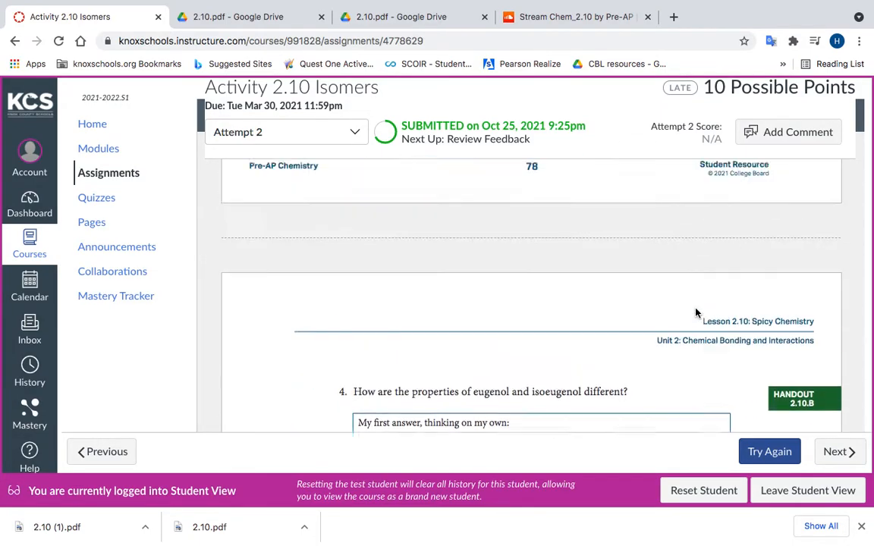
scroll(697, 312, up, 15)
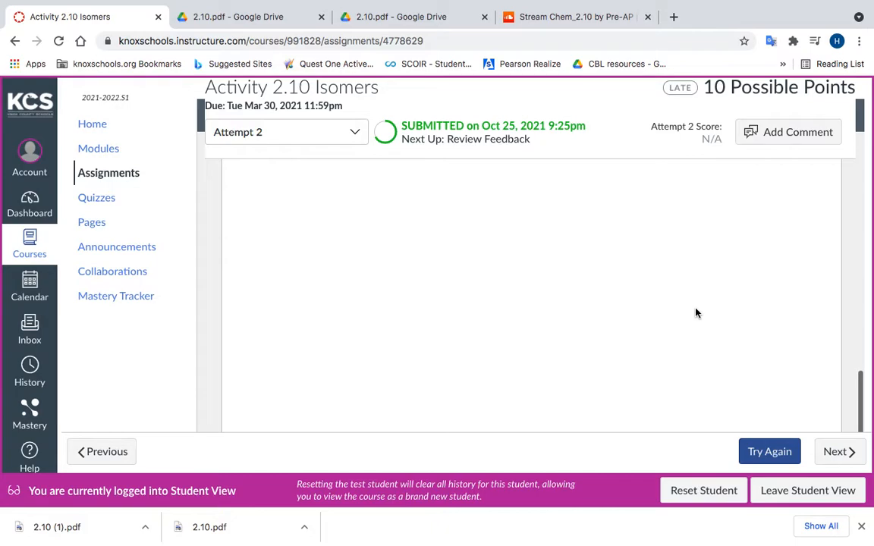
scroll(696, 312, up, 15)
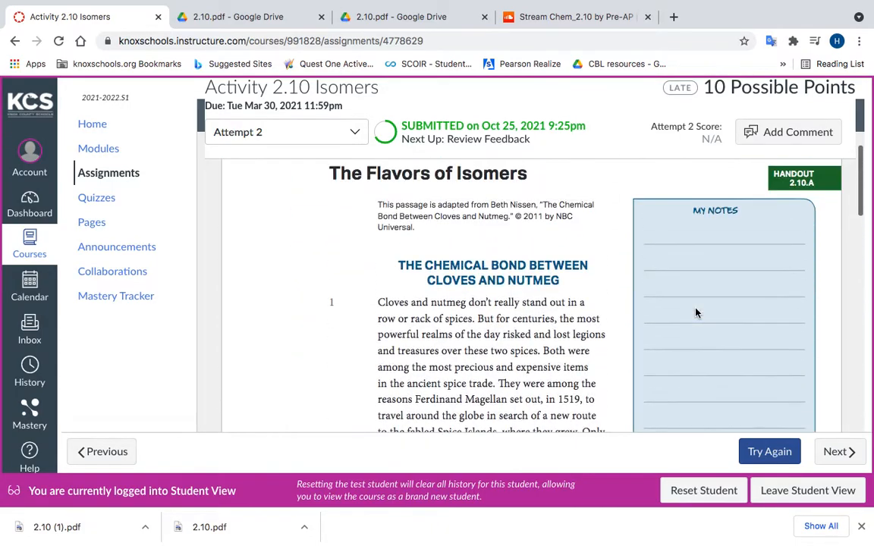
scroll(697, 313, down, 1)
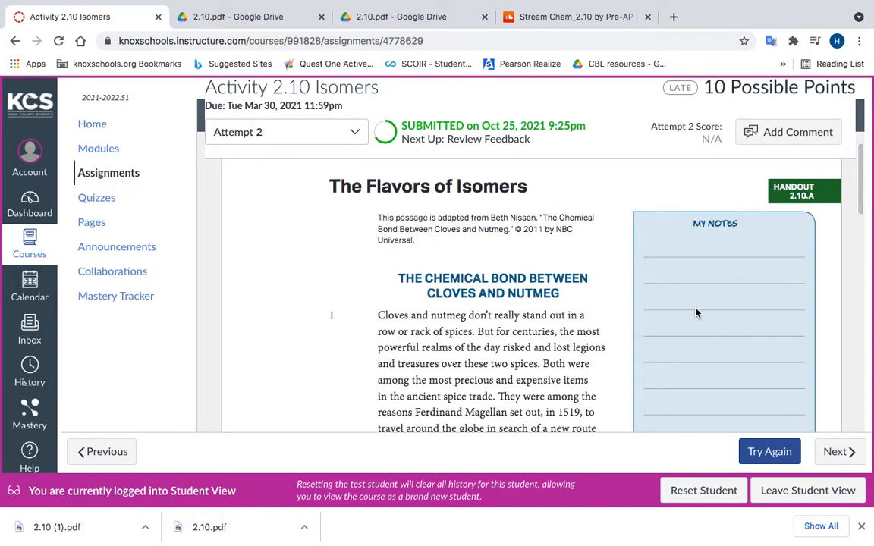
scroll(696, 313, up, 3)
scroll(697, 313, up, 5)
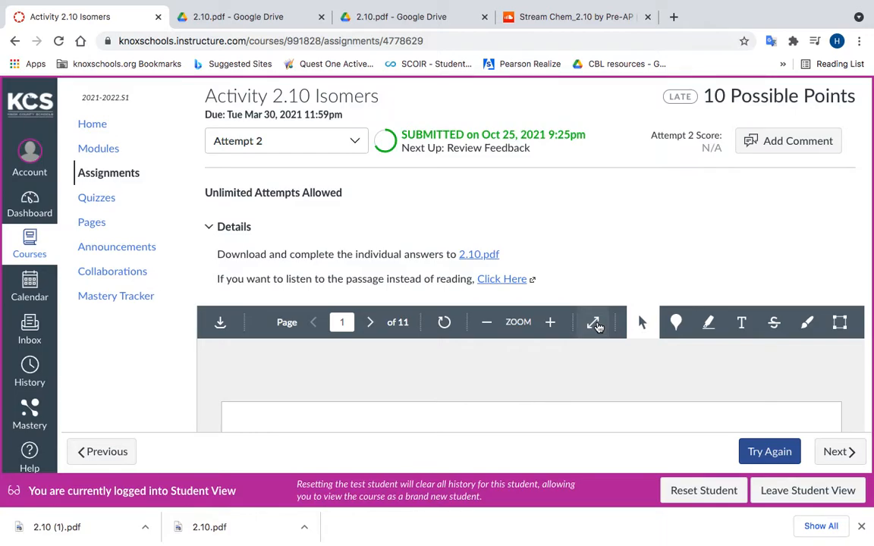
Step: Leave Student View and open the Activity 2.10 Isomers submission in SpeedGrader
click(595, 324)
click(785, 494)
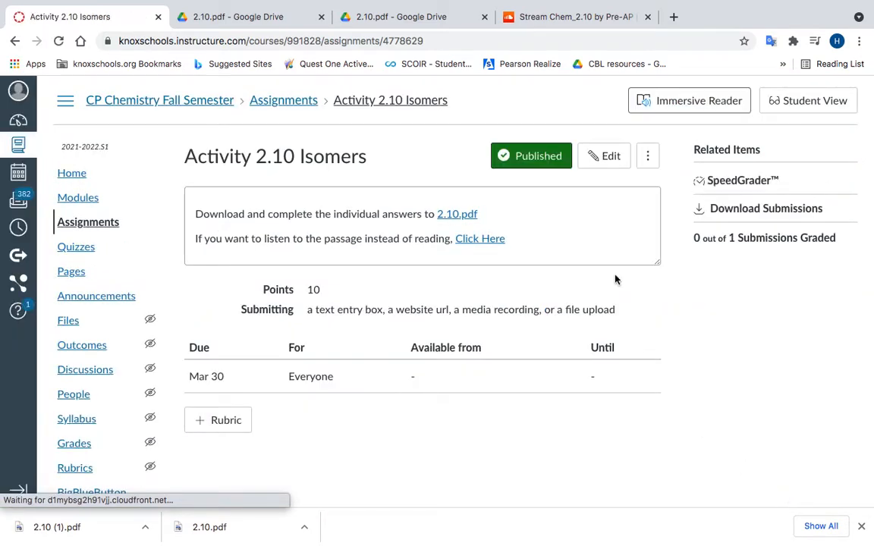
click(740, 180)
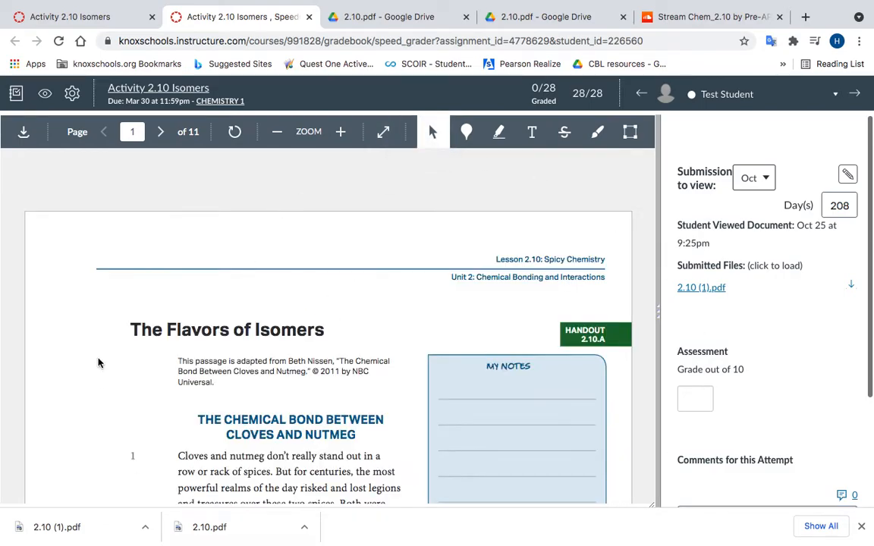
Step: View the submitted handout in full screen, look over its first two pages, and exit full screen
click(383, 132)
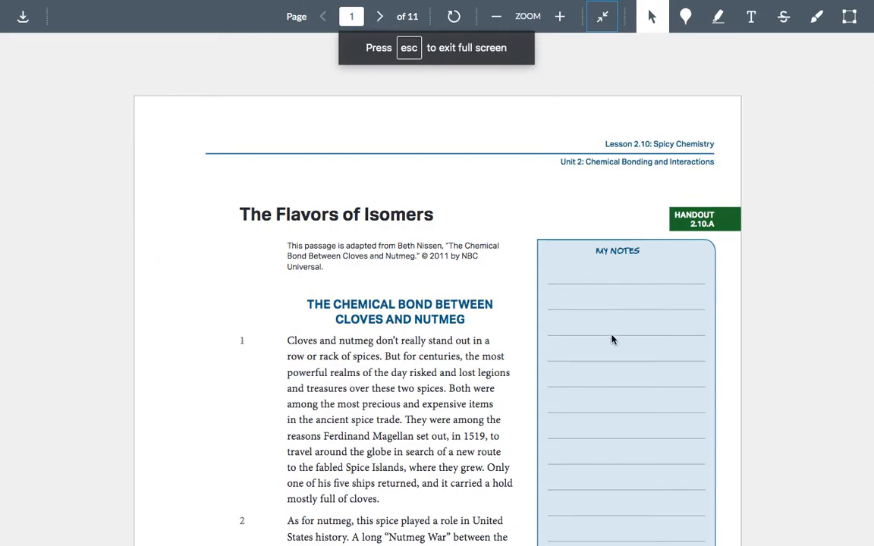
scroll(612, 340, down, 3)
scroll(612, 340, up, 3)
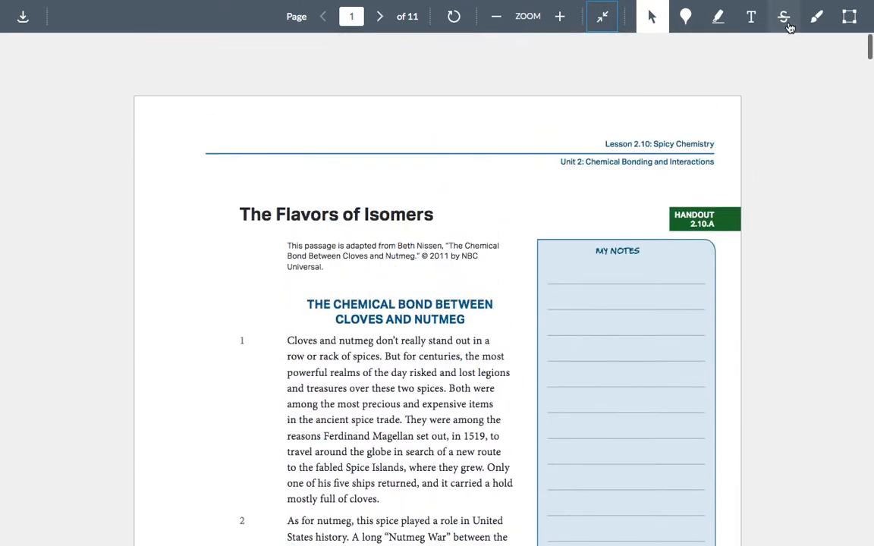
scroll(558, 425, down, 10)
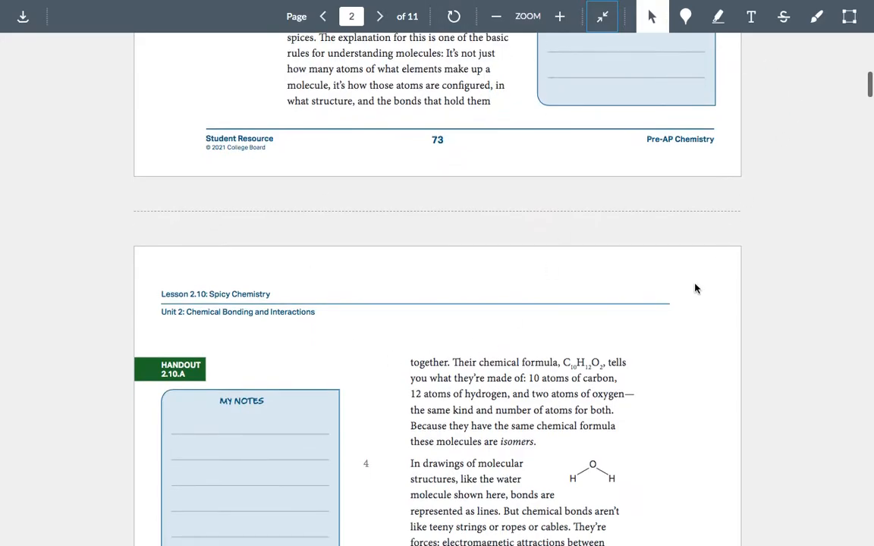
scroll(677, 290, down, 15)
scroll(677, 290, up, 20)
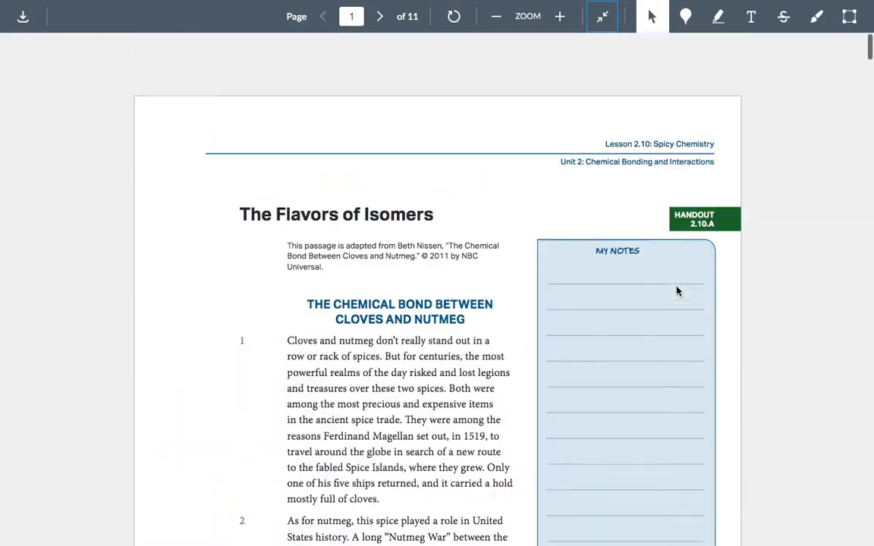
click(603, 19)
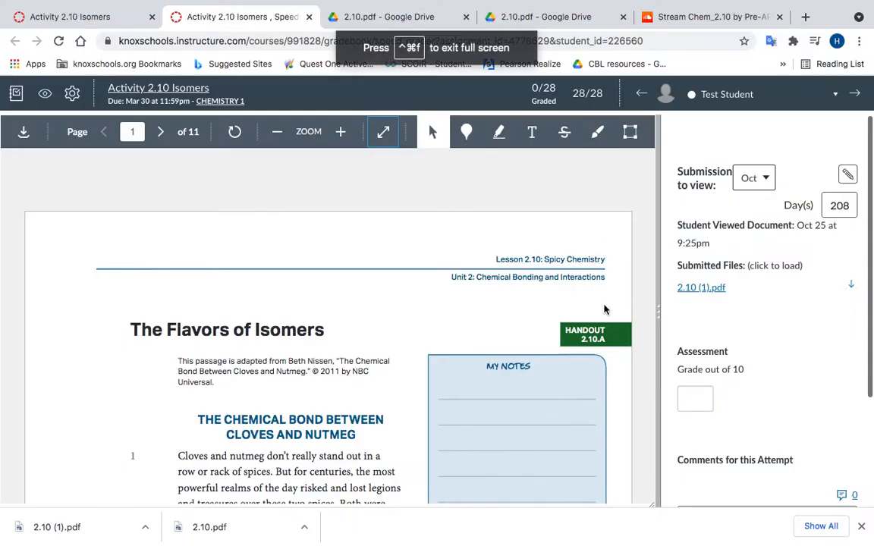
Step: Return to the Activity 2.10 Isomers assignment page and reopen it in Student View
mouse_move(3, 3)
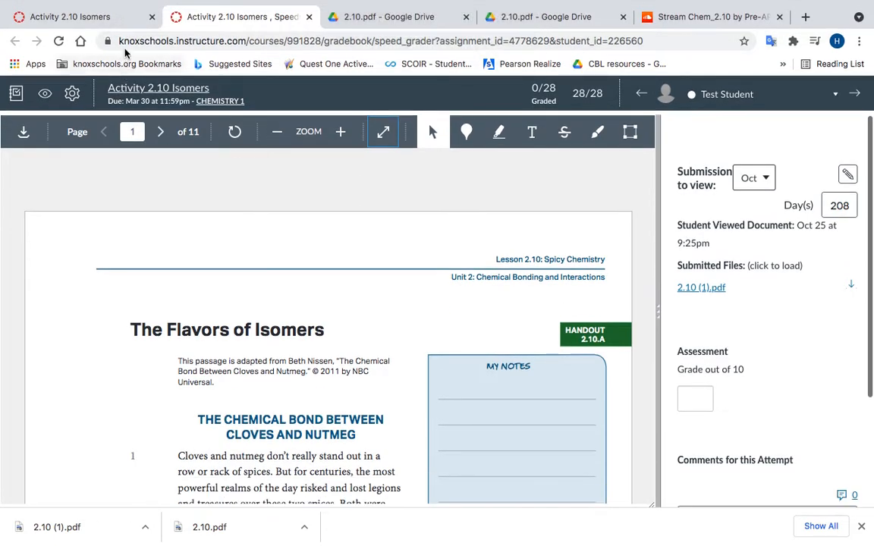
click(132, 17)
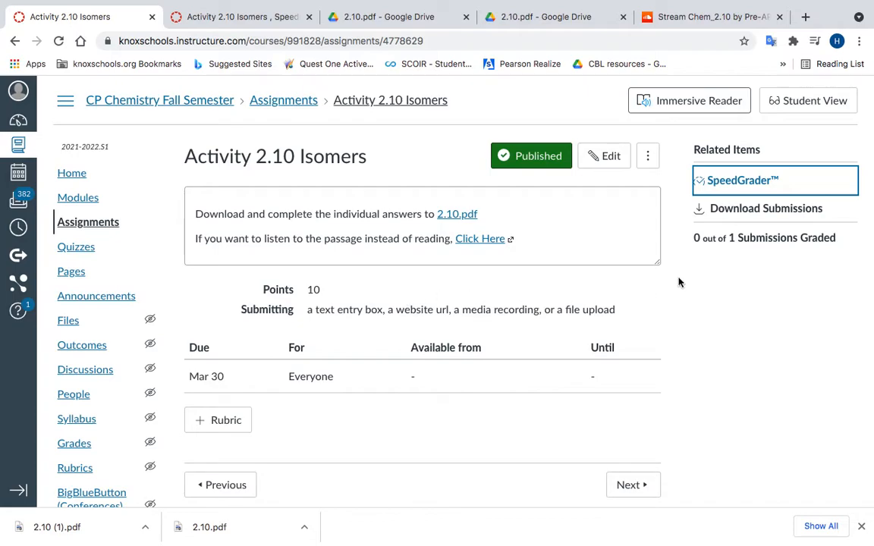
click(236, 15)
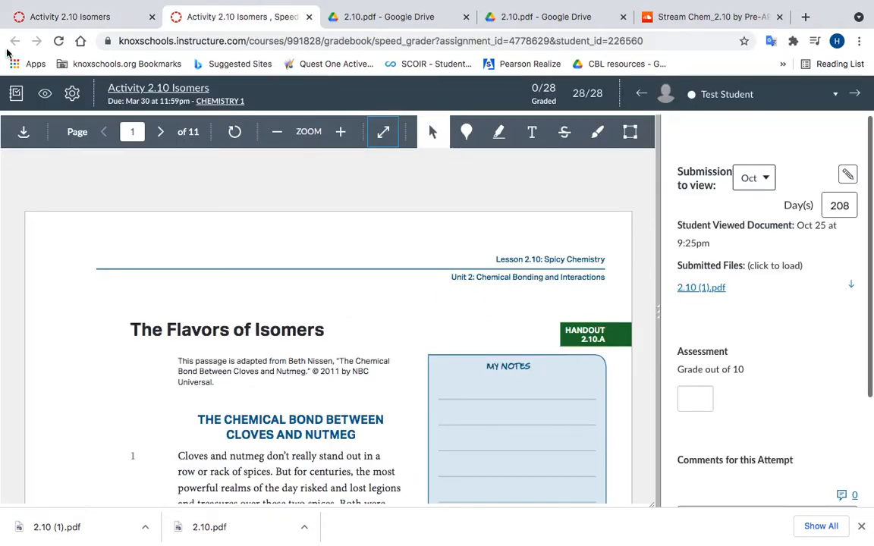
click(44, 23)
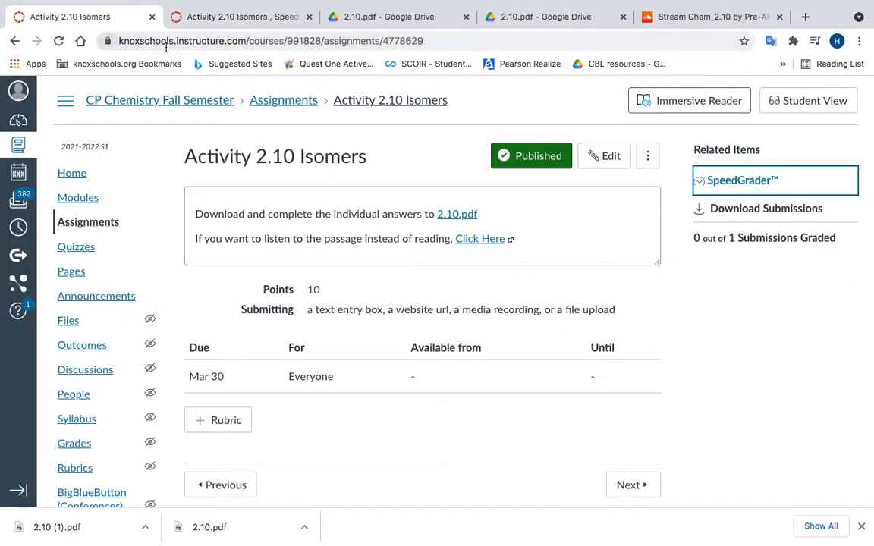
click(826, 103)
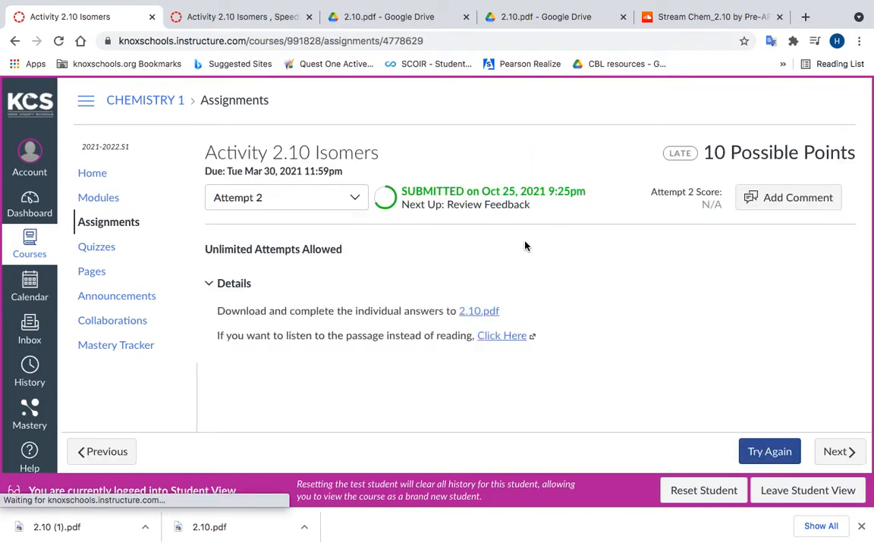
Step: Examine the opening passage of The Flavors of Isomers in the Attempt 2 submission preview
scroll(404, 239, down, 5)
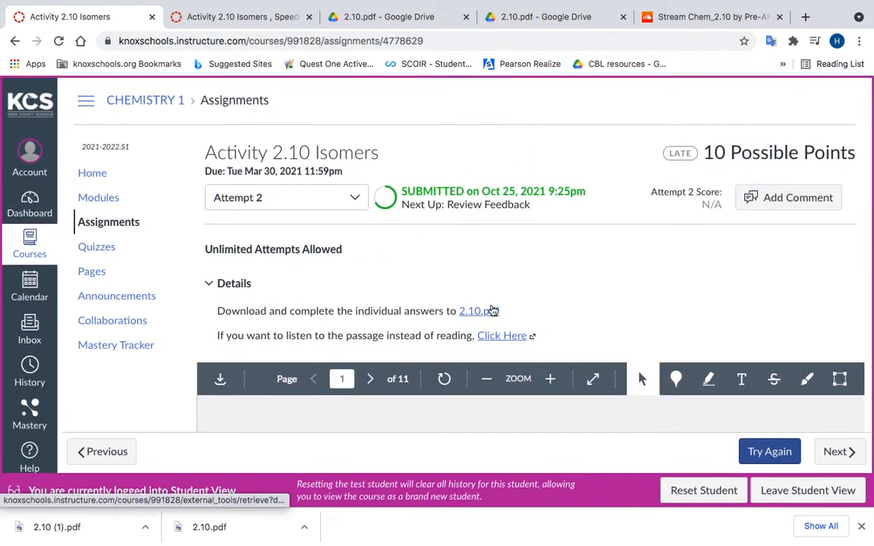
scroll(491, 309, down, 3)
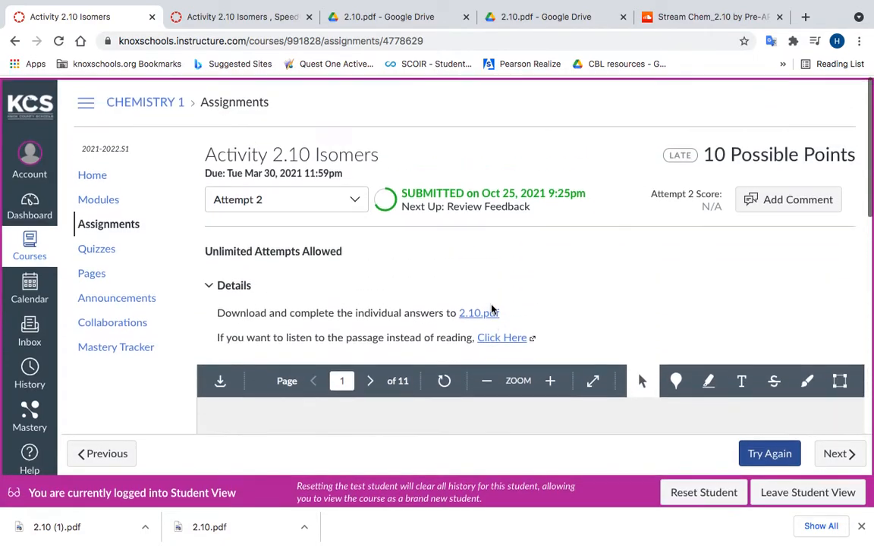
scroll(491, 305, down, 5)
scroll(492, 306, up, 3)
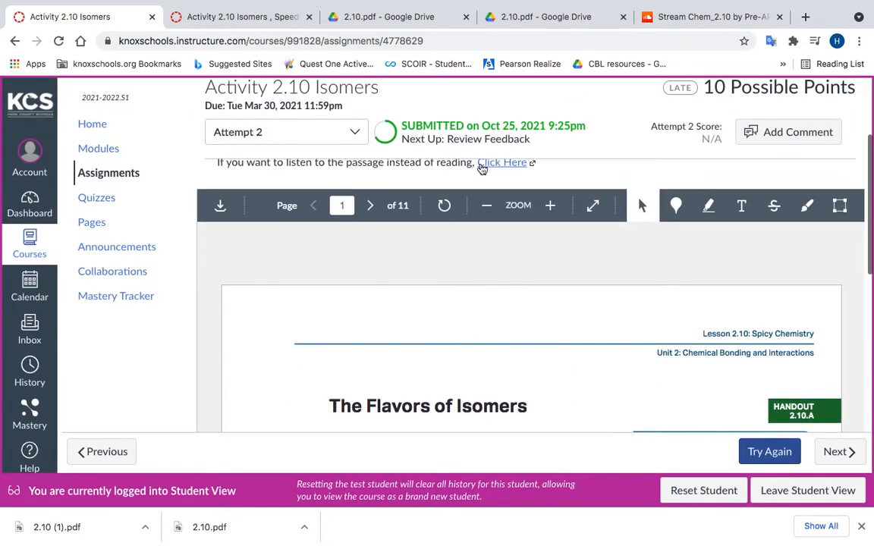
scroll(552, 324, down, 2)
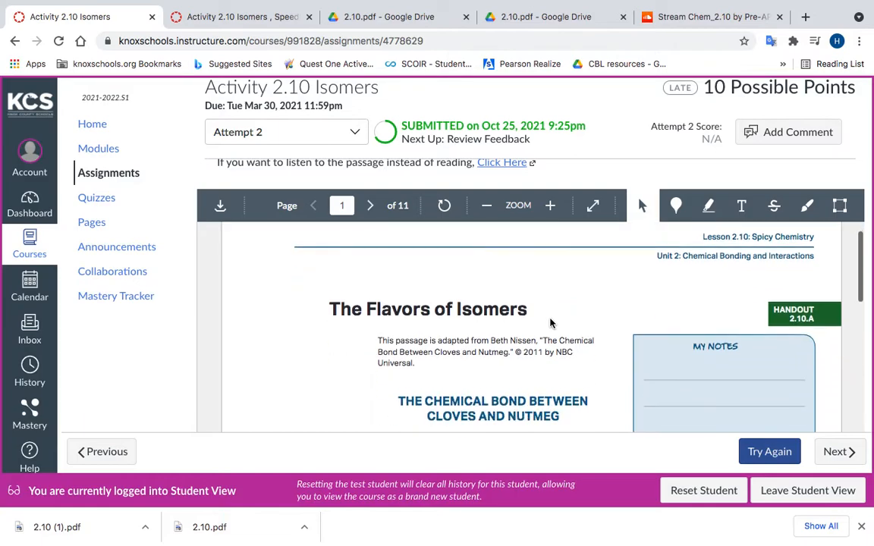
scroll(551, 324, down, 3)
scroll(551, 324, up, 2)
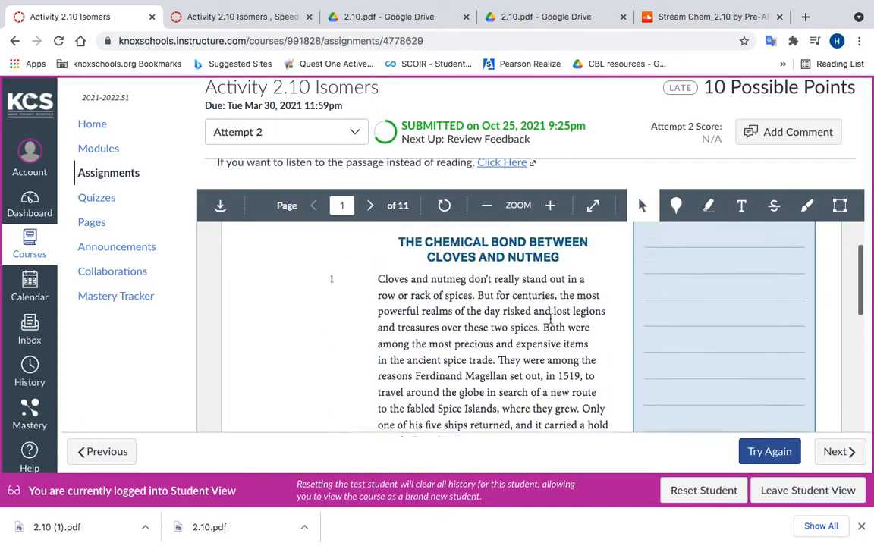
scroll(551, 319, down, 3)
scroll(552, 319, up, 3)
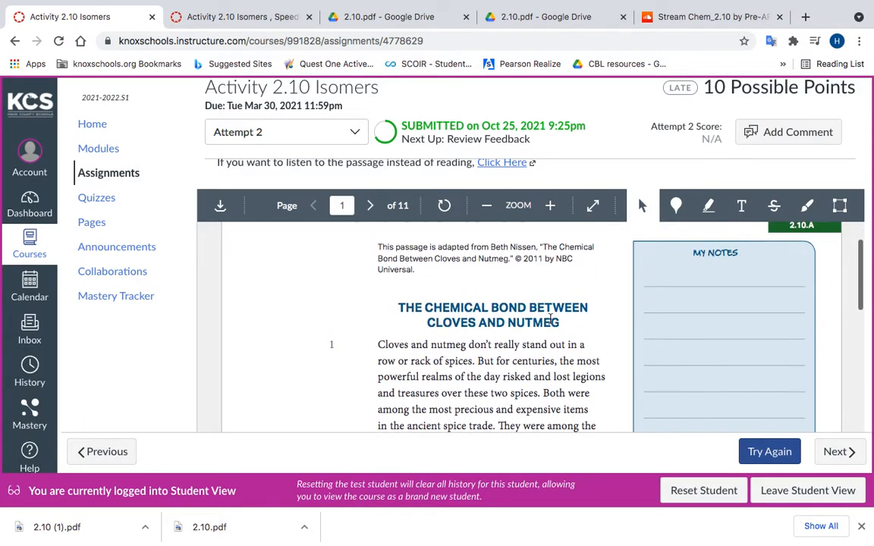
scroll(551, 319, down, 2)
scroll(551, 319, up, 1)
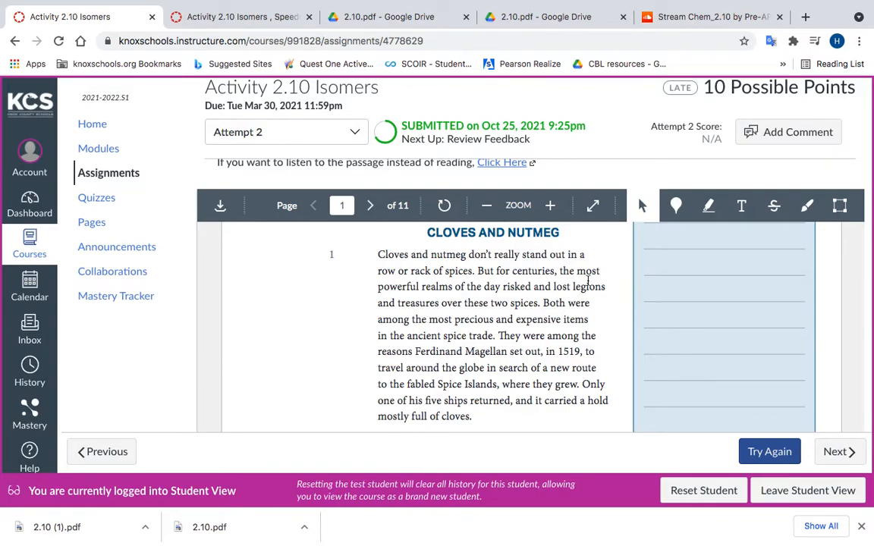
Step: Highlight in blue the sentence "Both were among the most precious and expensive items in the ancient spice trade."
click(708, 205)
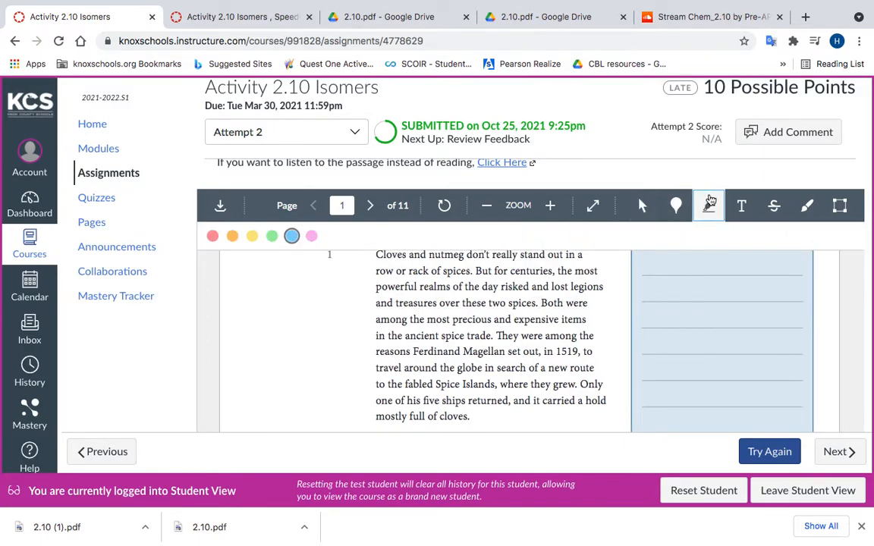
mouse_move(540, 303)
mouse_down()
mouse_move(584, 317)
mouse_move(466, 335)
mouse_move(497, 334)
mouse_up()
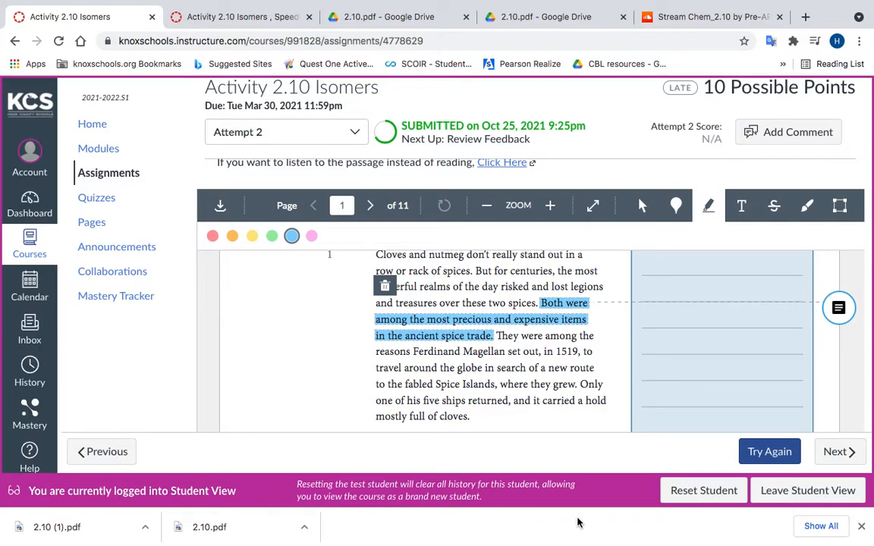
scroll(656, 320, up, 2)
scroll(657, 320, down, 1)
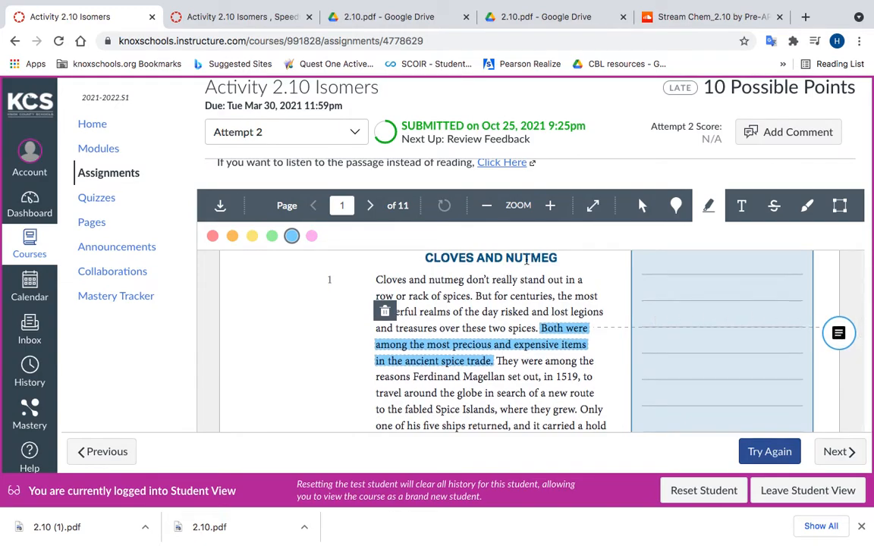
Step: Open the comment box for the blue highlighted sentence and dismiss it without entering a comment
scroll(603, 304, up, 1)
scroll(604, 303, up, 2)
scroll(652, 300, down, 3)
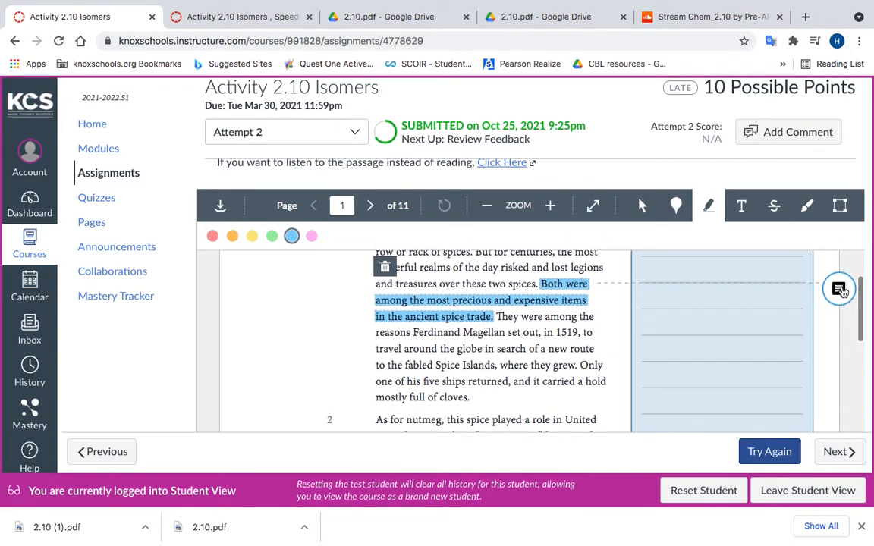
click(844, 293)
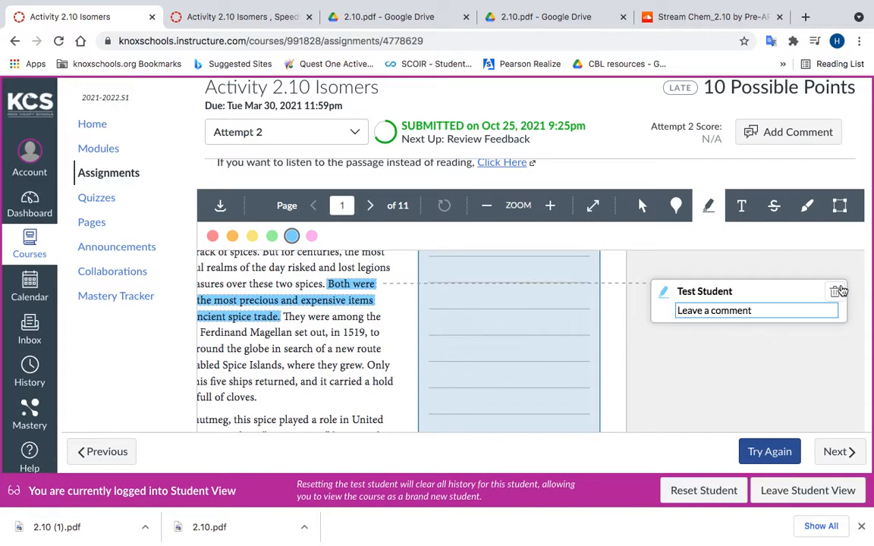
click(840, 295)
scroll(554, 364, up, 4)
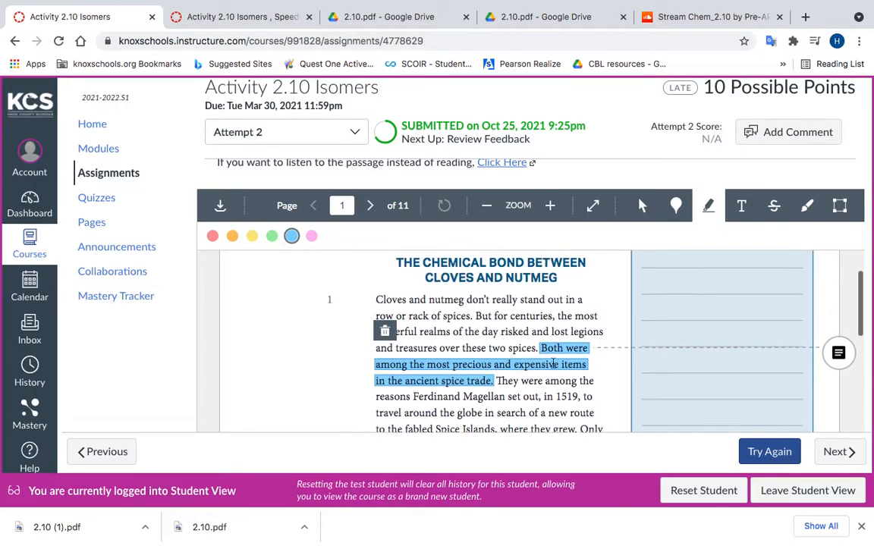
Step: Place a small light-blue text annotation on the first line of the My Notes box beside the cloves and nutmeg passage
scroll(554, 364, down, 3)
scroll(552, 363, up, 1)
scroll(629, 269, down, 1)
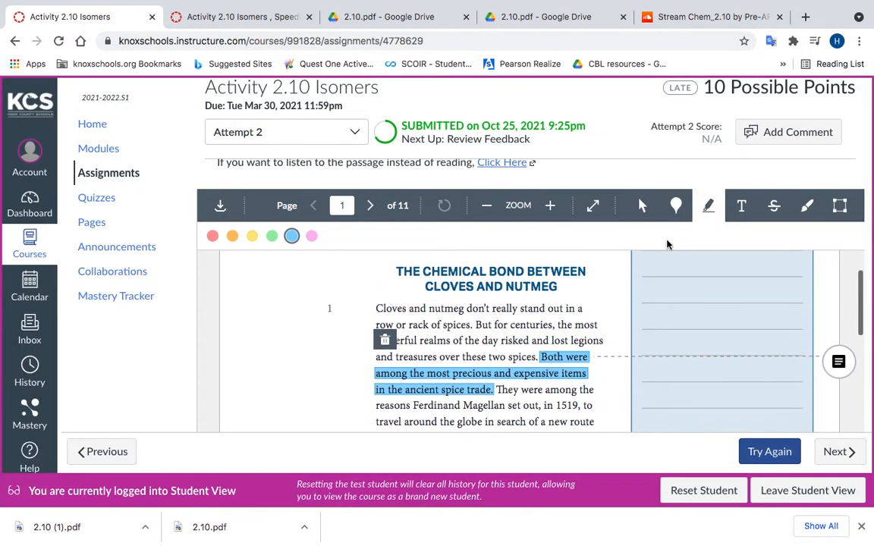
click(745, 206)
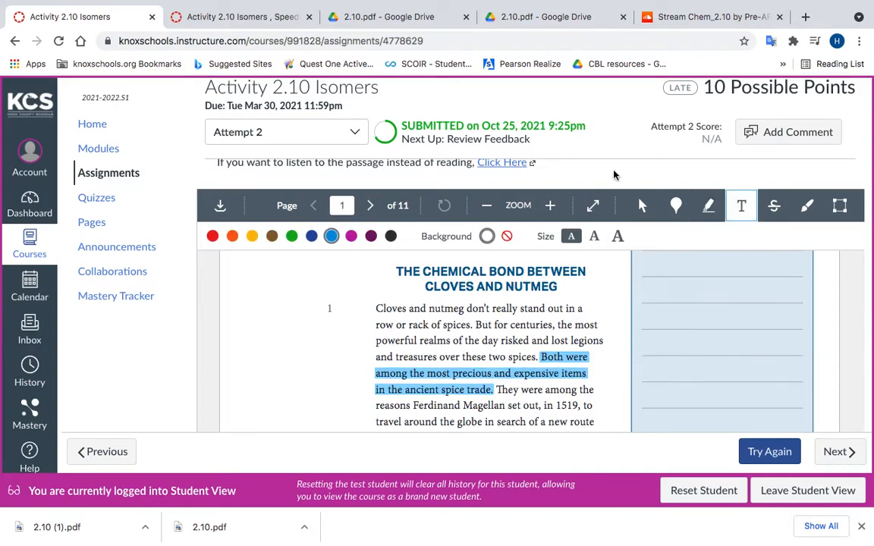
scroll(670, 343, down, 2)
scroll(671, 343, up, 2)
scroll(652, 265, up, 1)
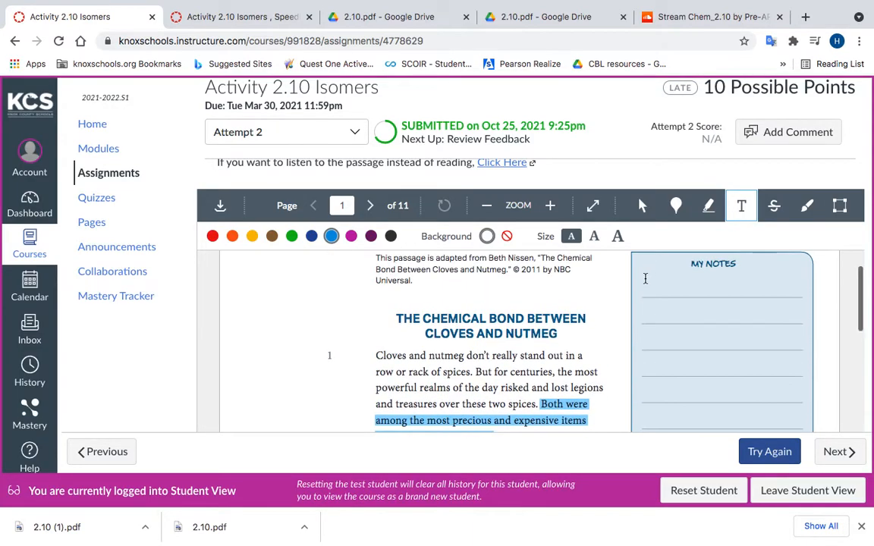
click(642, 294)
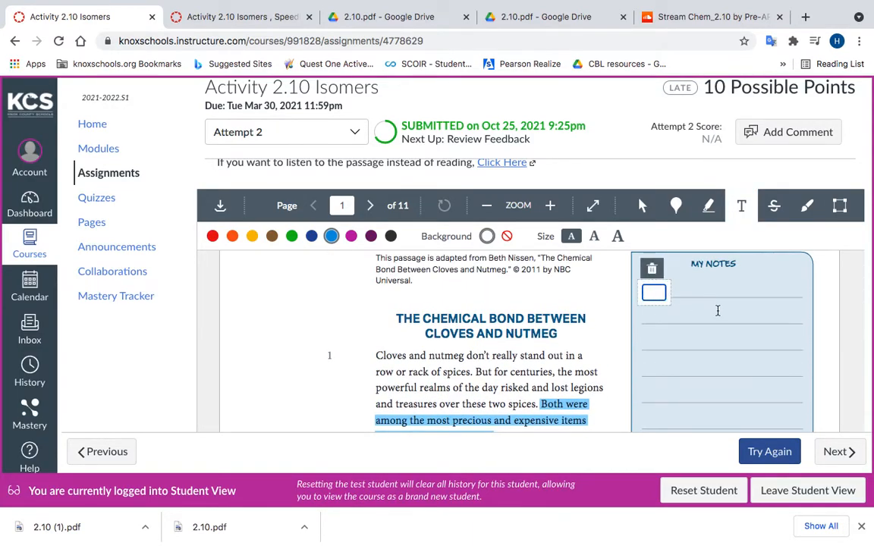
Step: Enter the note "1. Cloves and nutmeg are spices that were valuable during the spice trade" in the new text annotation
text(1.)
text(Clov)
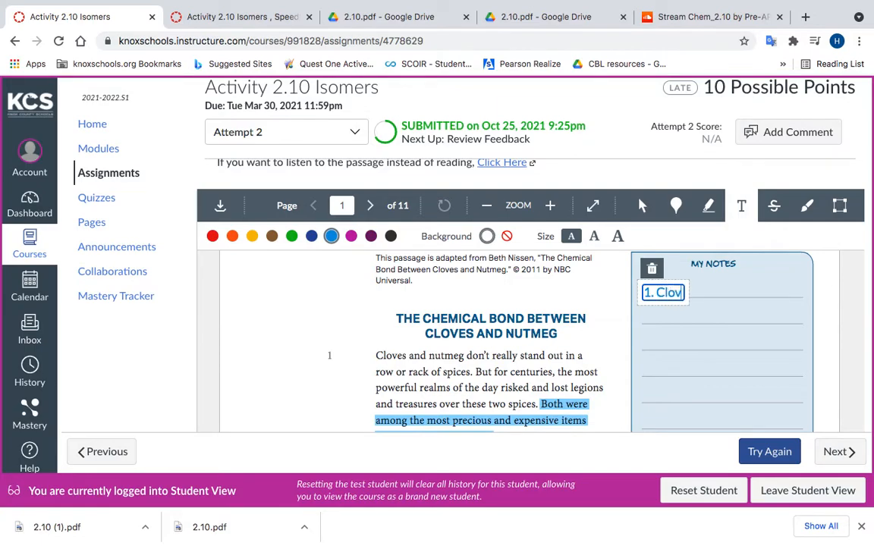
text(es ad nu)
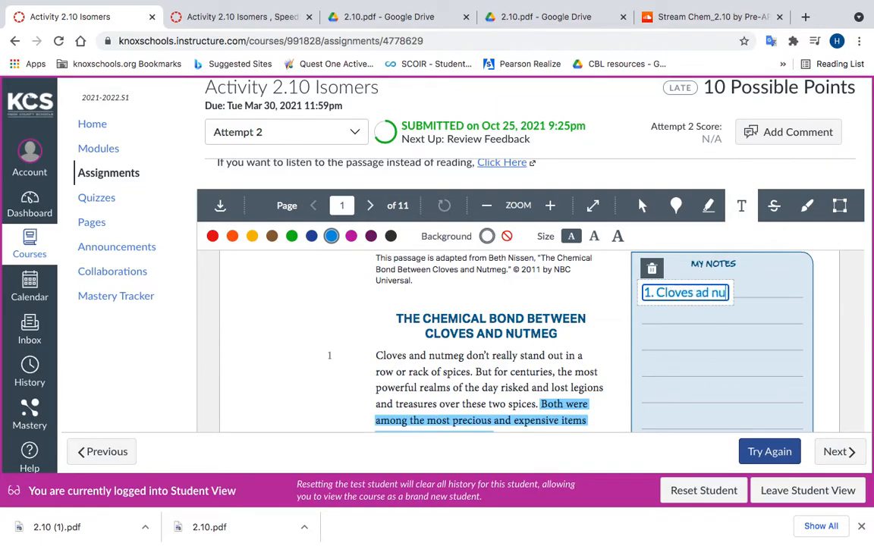
text(tmeg are sp)
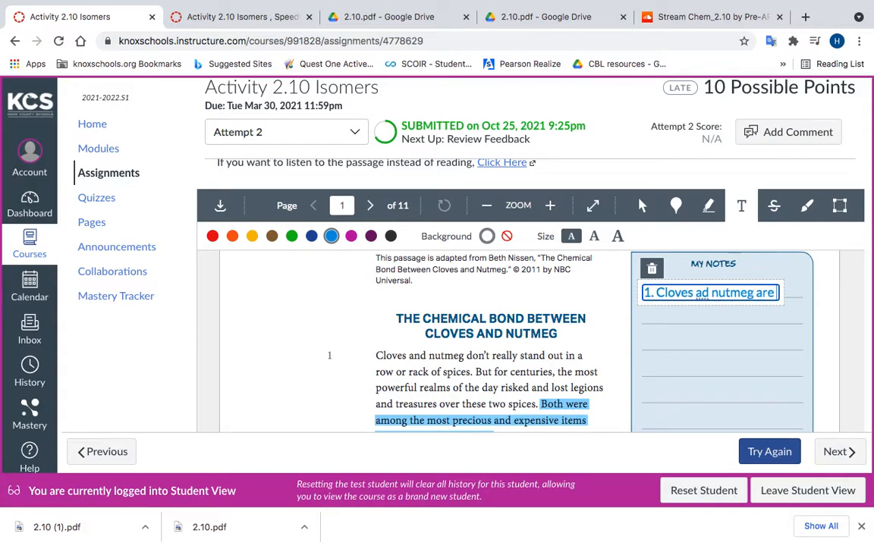
key(BackSpace)
key(BackSpace)
key(BackSpace)
key(BackSpace)
key(BackSpace)
key(BackSpace)
key(BackSpace)
key(BackSpace)
key(BackSpace)
key(BackSpace)
key(BackSpace)
key(BackSpace)
key(BackSpace)
key(BackSpace)
key(BackSpace)
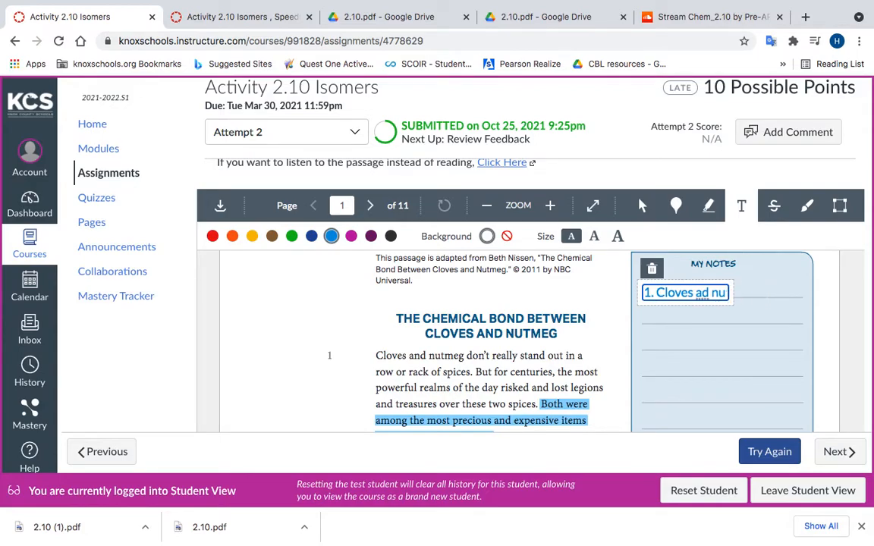
text(nd nutme)
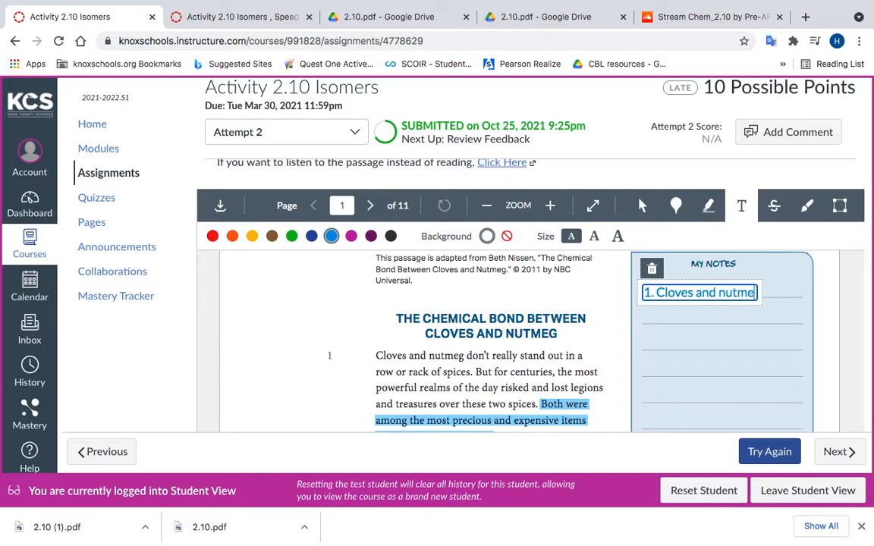
text(g are spci)
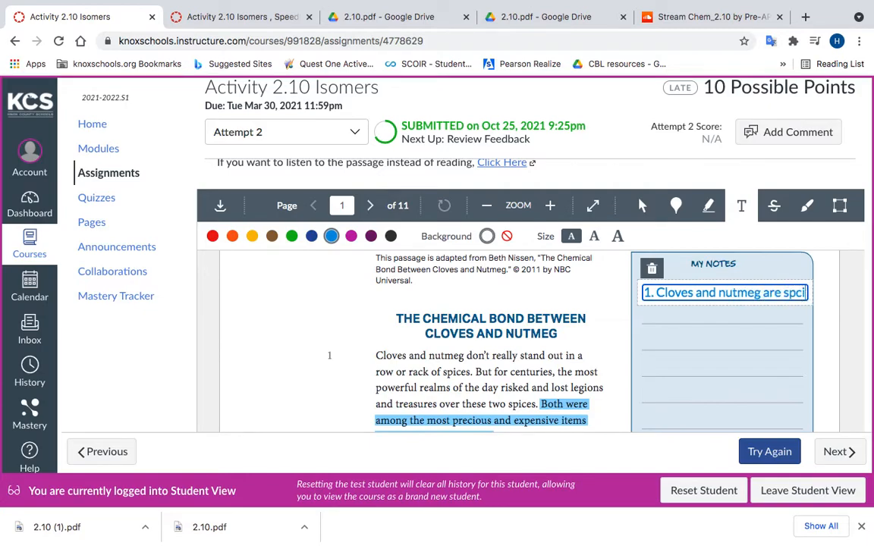
key(BackSpace)
key(BackSpace)
text(ices tat)
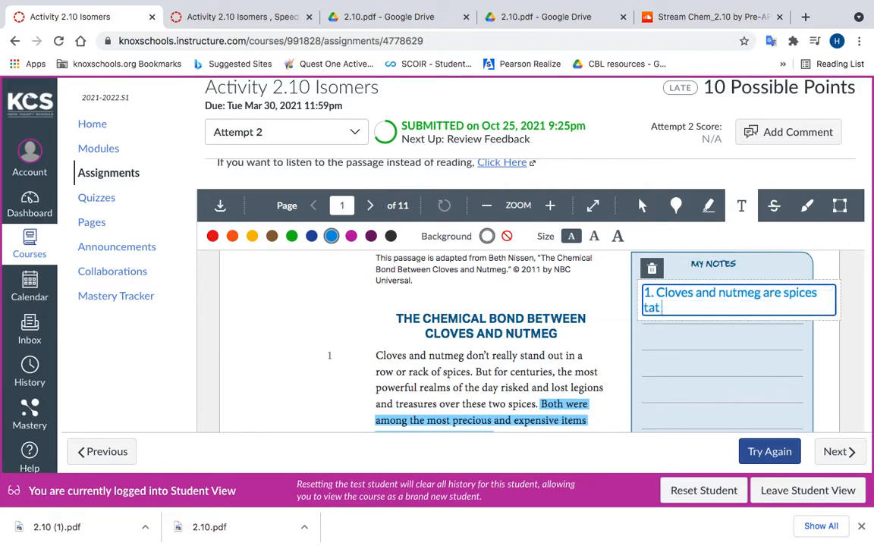
key(BackSpace)
key(BackSpace)
text(hat were valuabl)
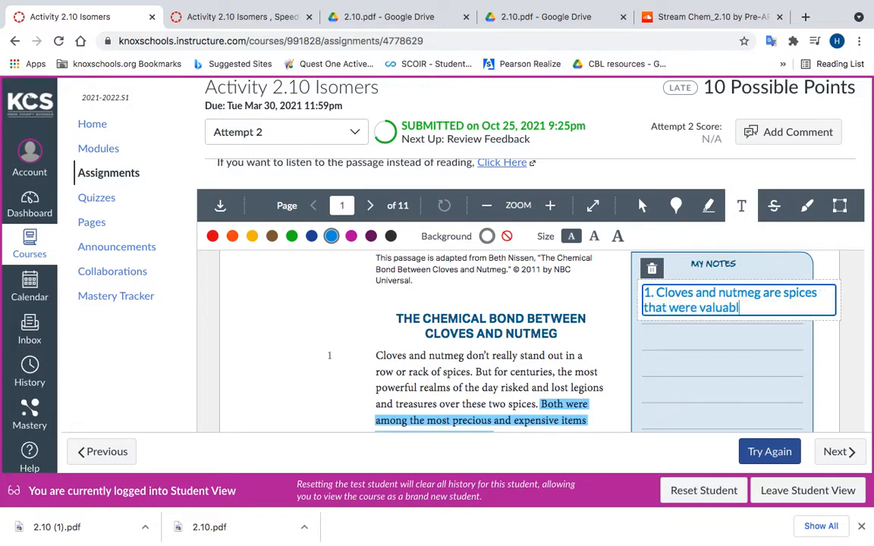
text(e during the spice)
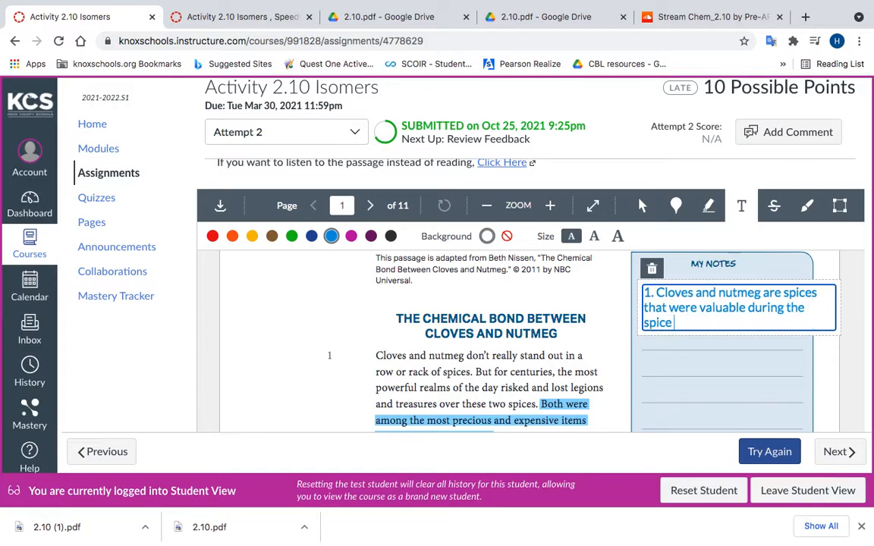
text( trade)
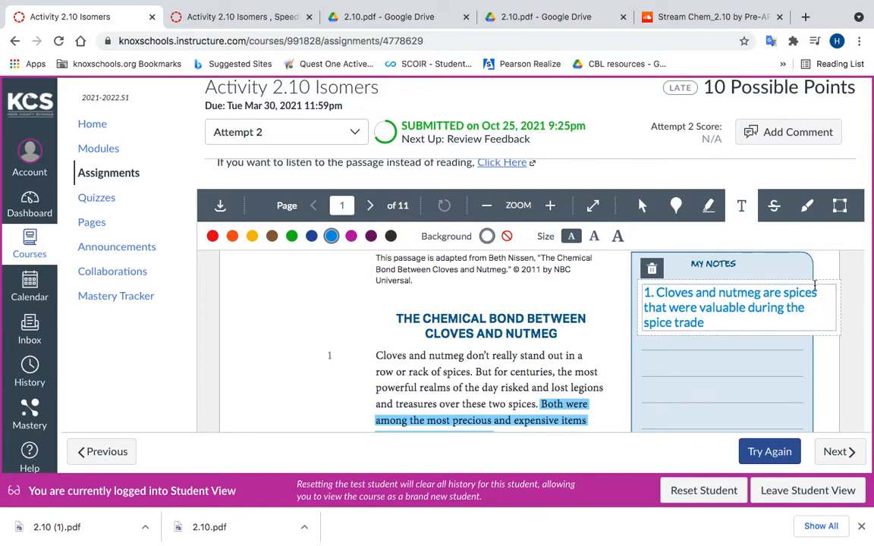
Step: Try to resize the cloves and nutmeg text annotation to fit within the My Notes box
click(638, 301)
click(837, 286)
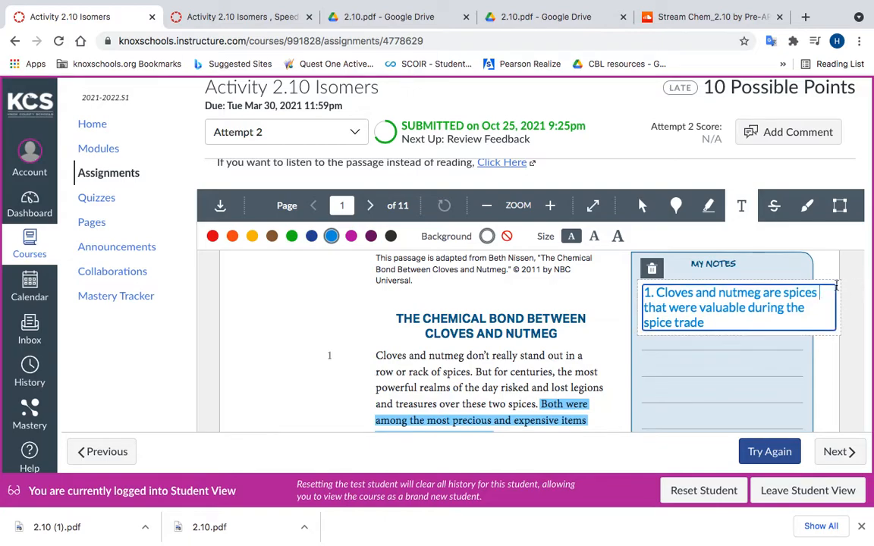
click(838, 287)
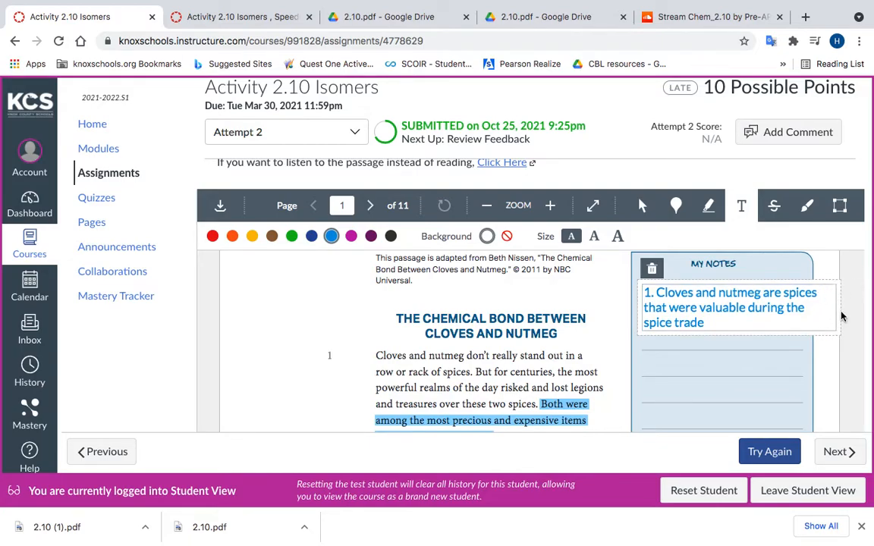
click(838, 298)
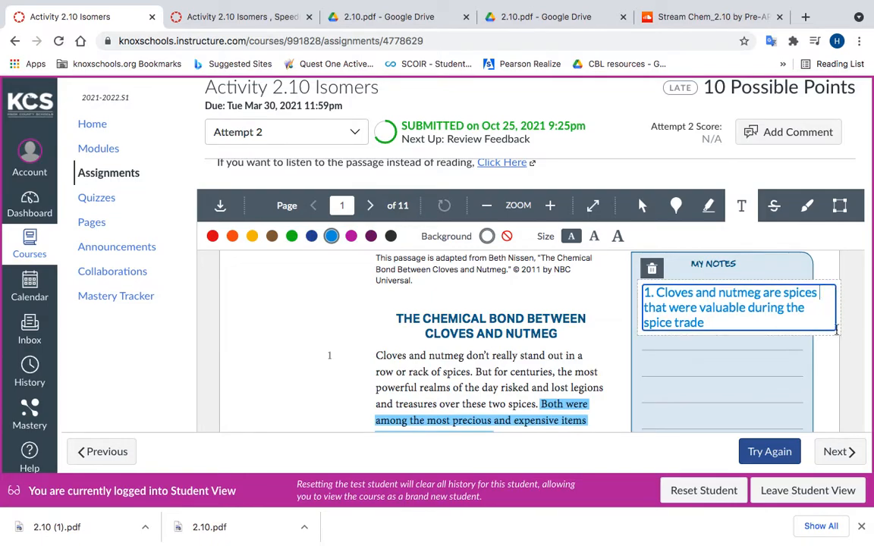
click(832, 337)
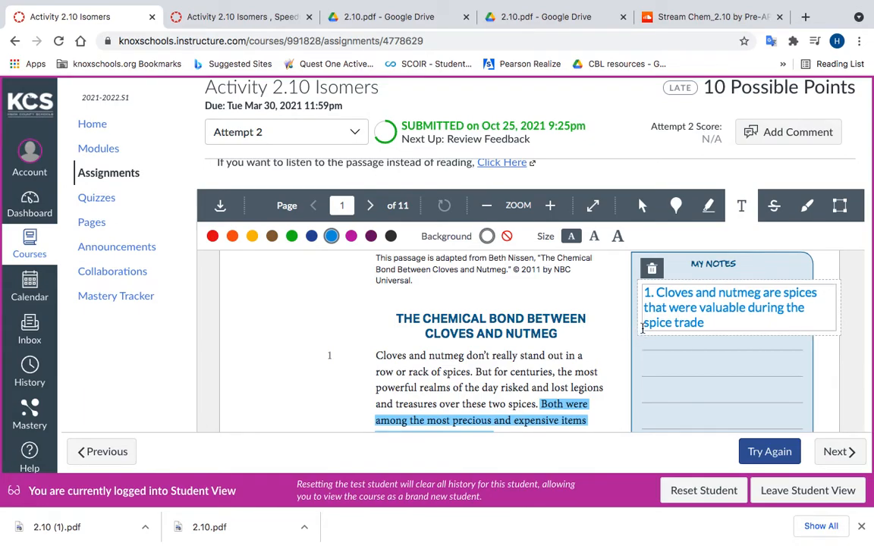
click(641, 288)
click(640, 286)
Step: Look through the submitted handout and locate question 1 of Handout 2.10.B, on how the structures of eugenol and isoeugenol are similar
scroll(386, 355, down, 8)
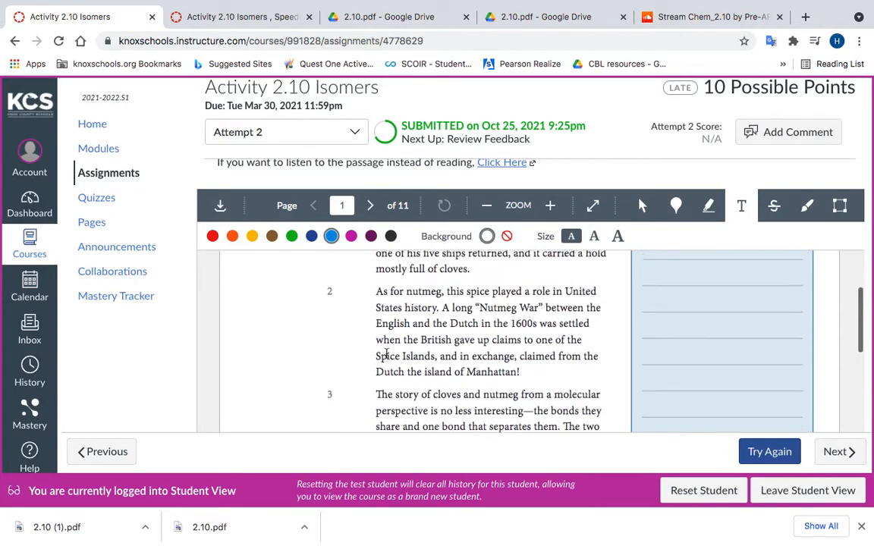
scroll(387, 354, up, 8)
scroll(827, 326, down, 4)
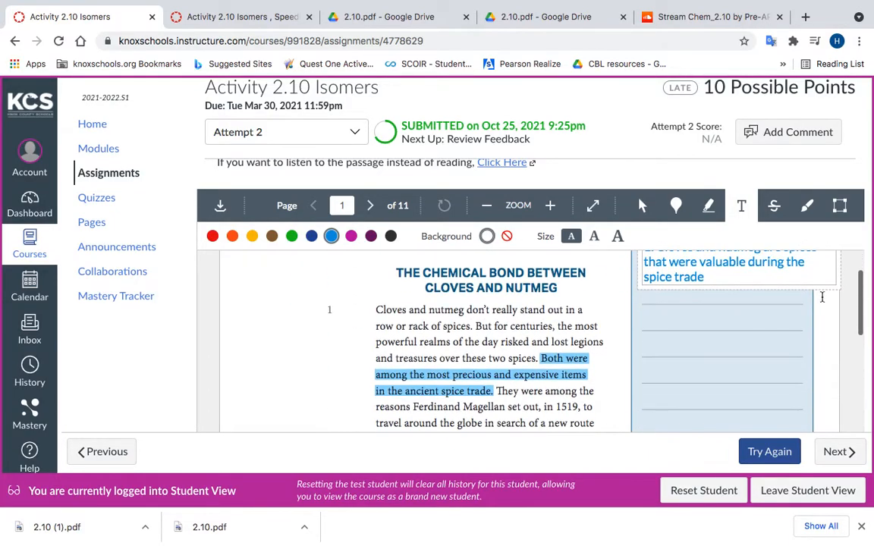
scroll(838, 268, up, 1)
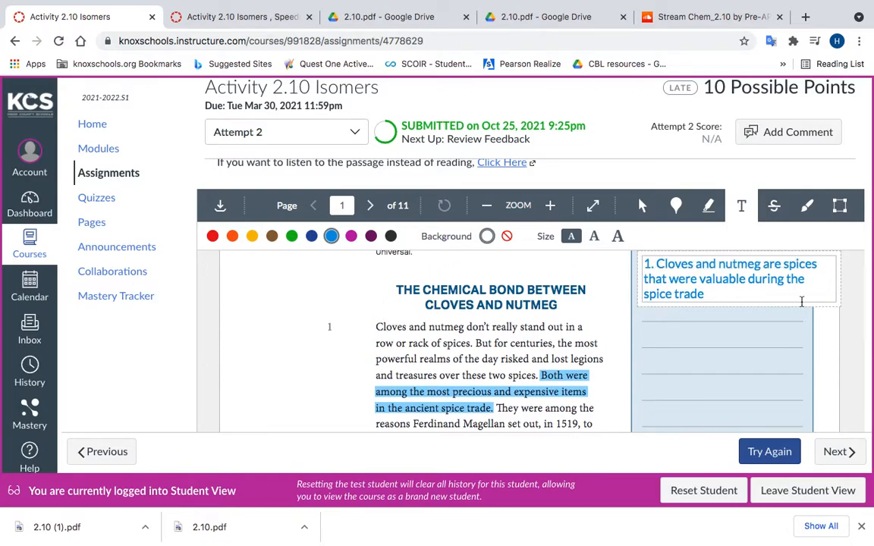
scroll(475, 388, down, 2)
scroll(475, 389, down, 20)
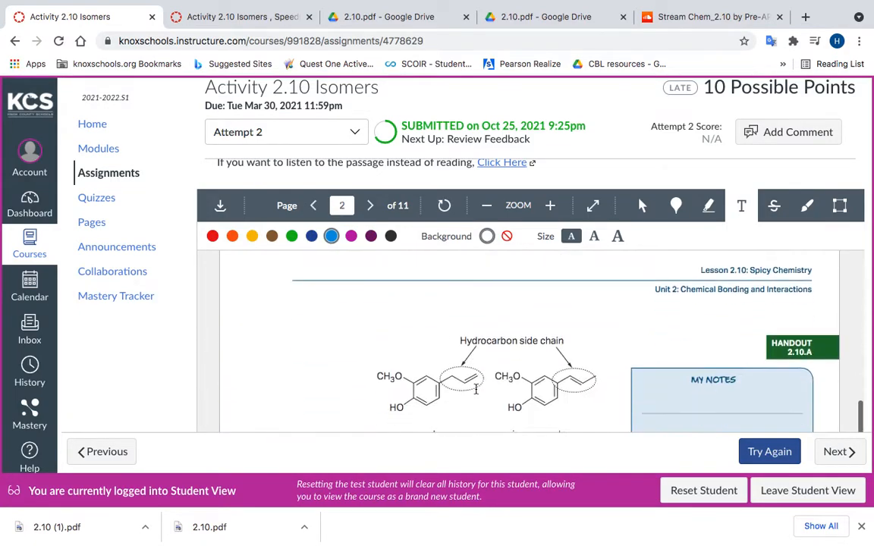
scroll(476, 388, down, 15)
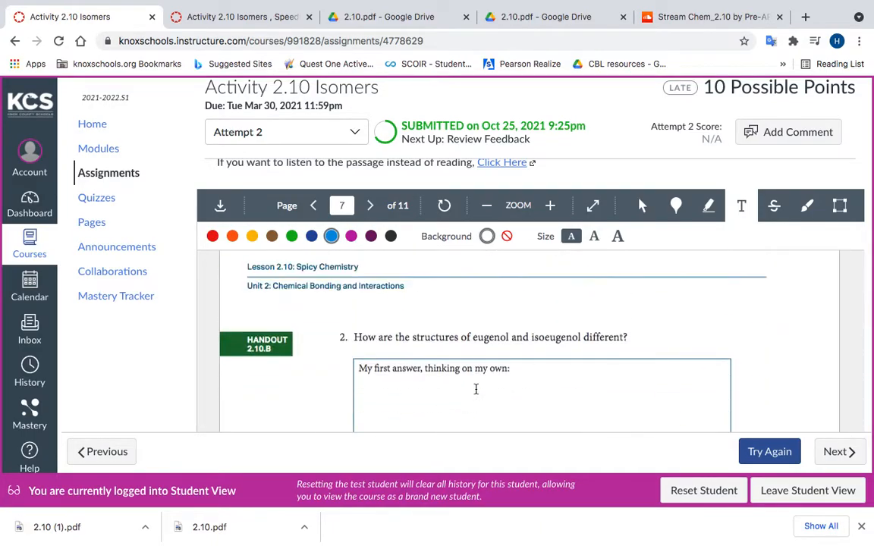
scroll(476, 389, up, 10)
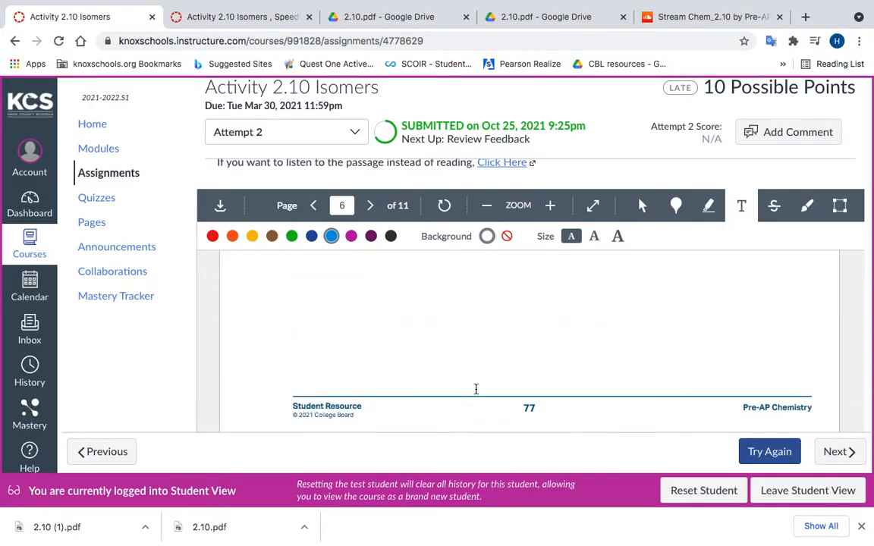
scroll(475, 389, down, 5)
scroll(475, 389, down, 3)
scroll(475, 389, up, 6)
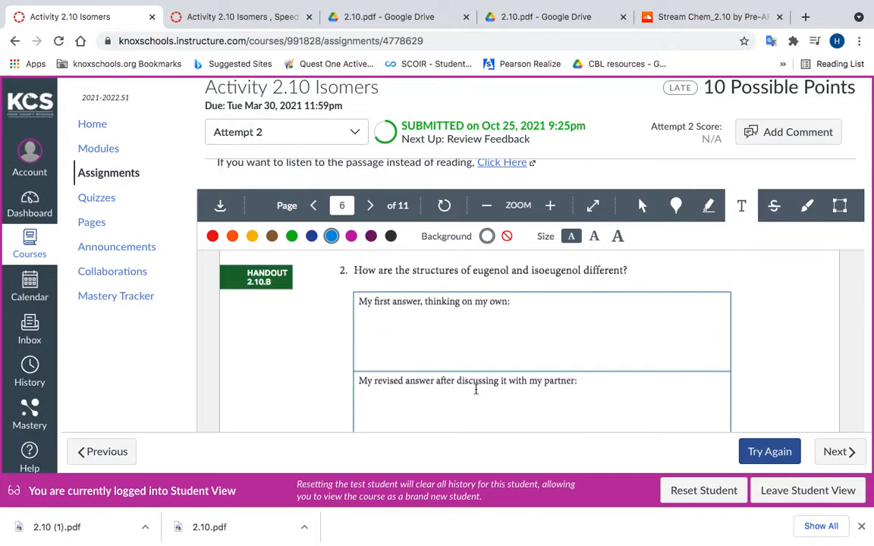
scroll(475, 389, up, 8)
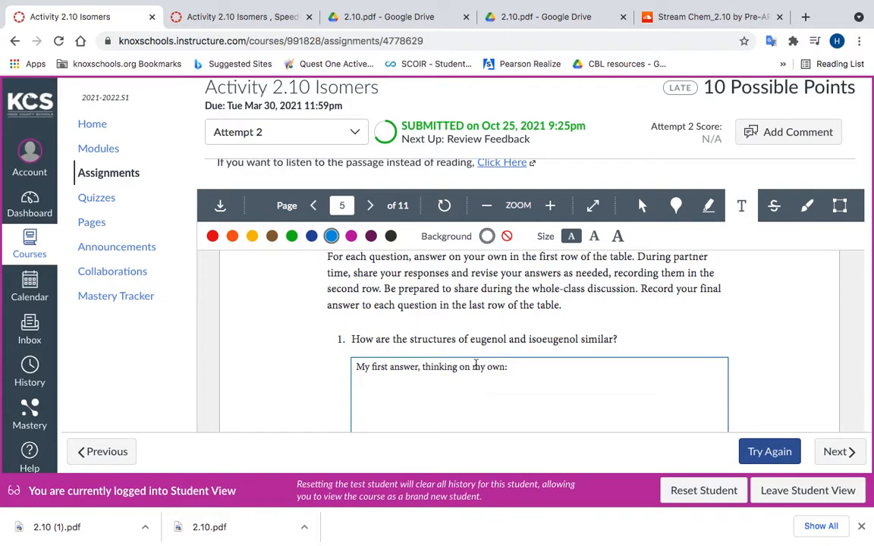
scroll(605, 250, down, 1)
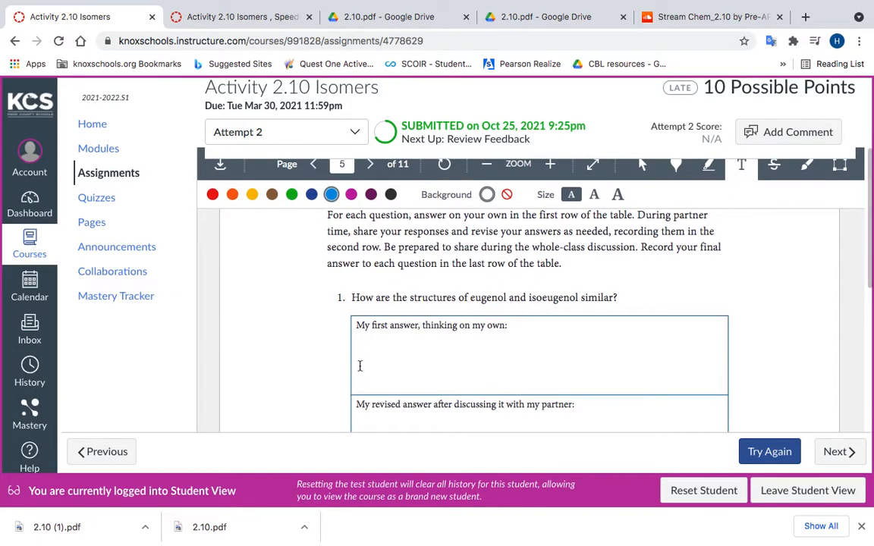
Step: Add the text "They both have the same atoms involved and number of bonds" to question 1's "My first answer, thinking on my own" box
click(362, 343)
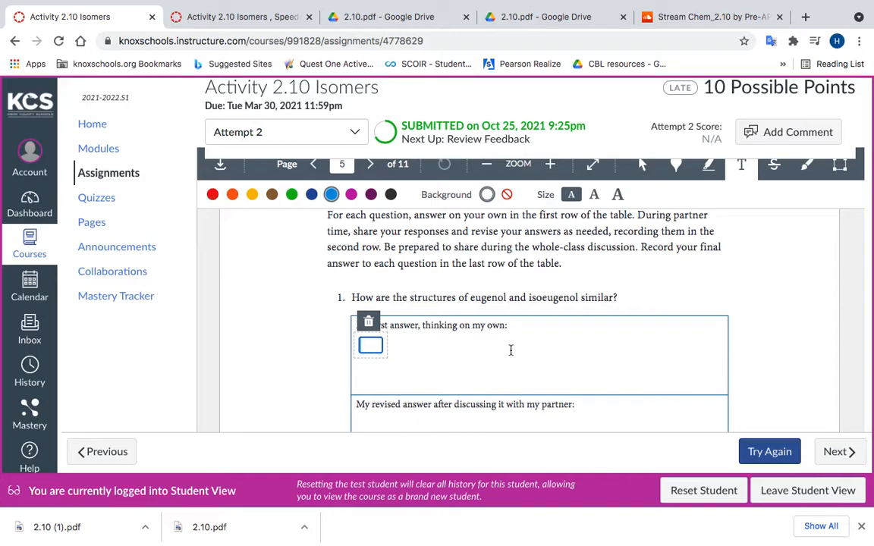
text(They both have the same)
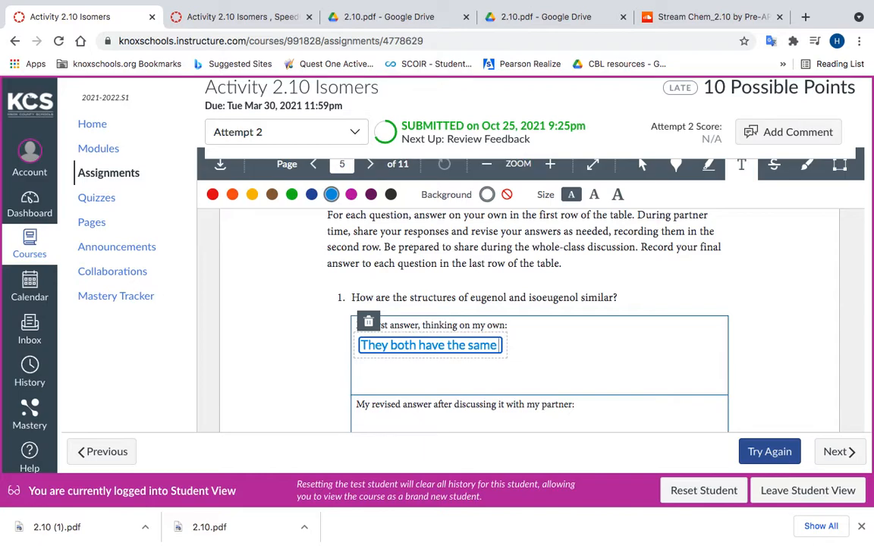
text( atoms involved)
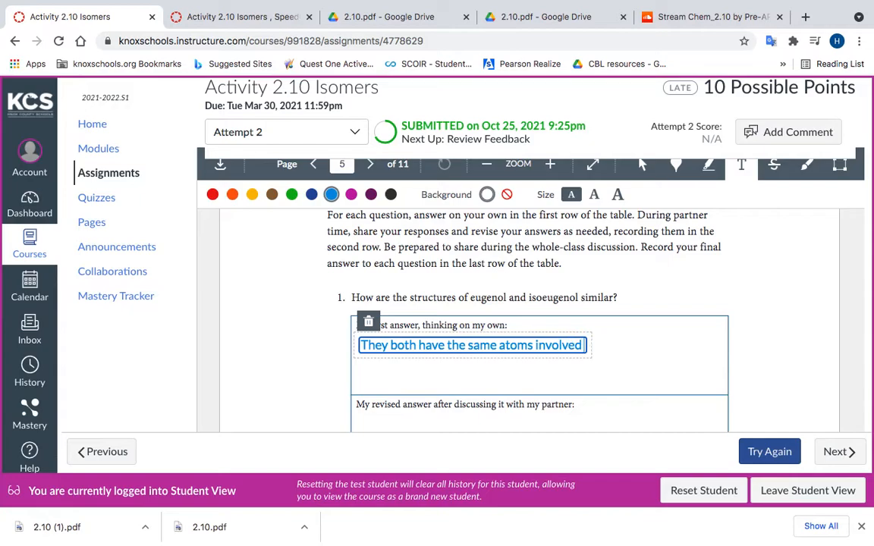
text( and number of bonds)
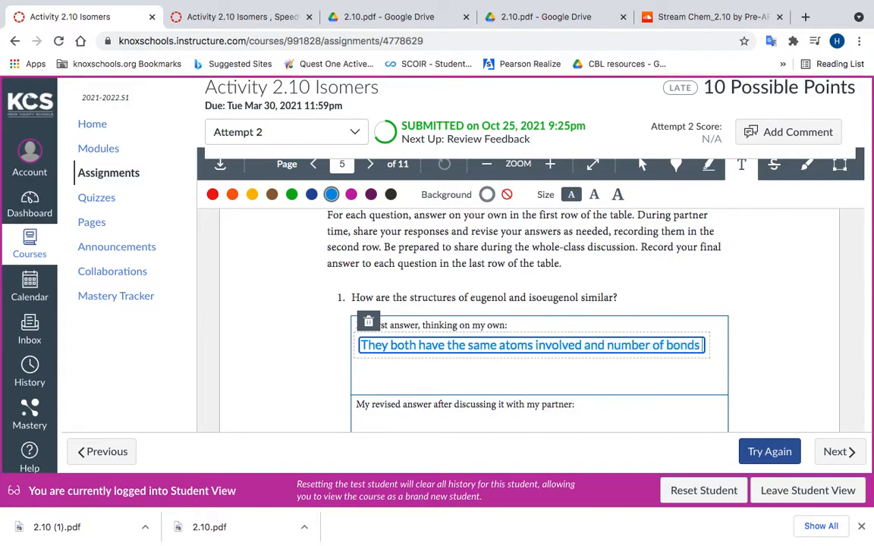
Step: Look through the submitted handout and locate question (b), which asks to circle the carbon atoms with trigonal planar geometry
scroll(486, 243, down, 10)
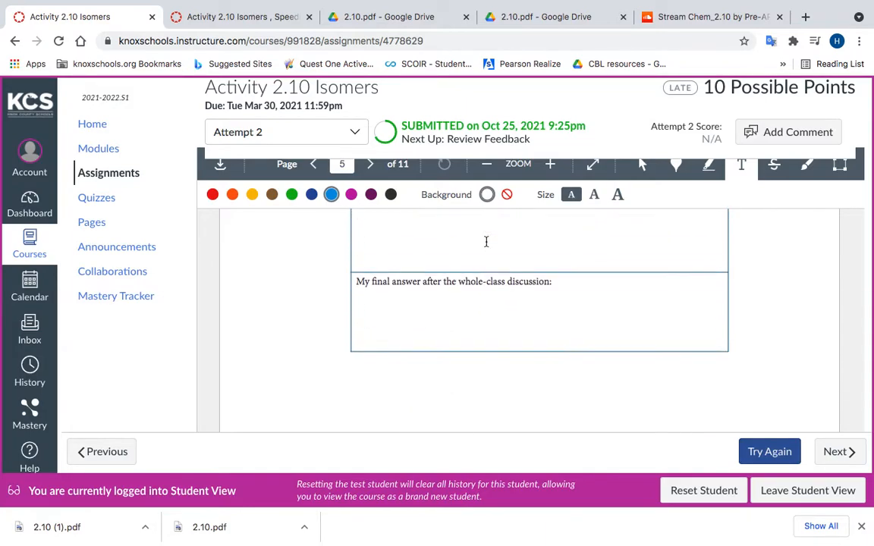
scroll(486, 245, down, 1)
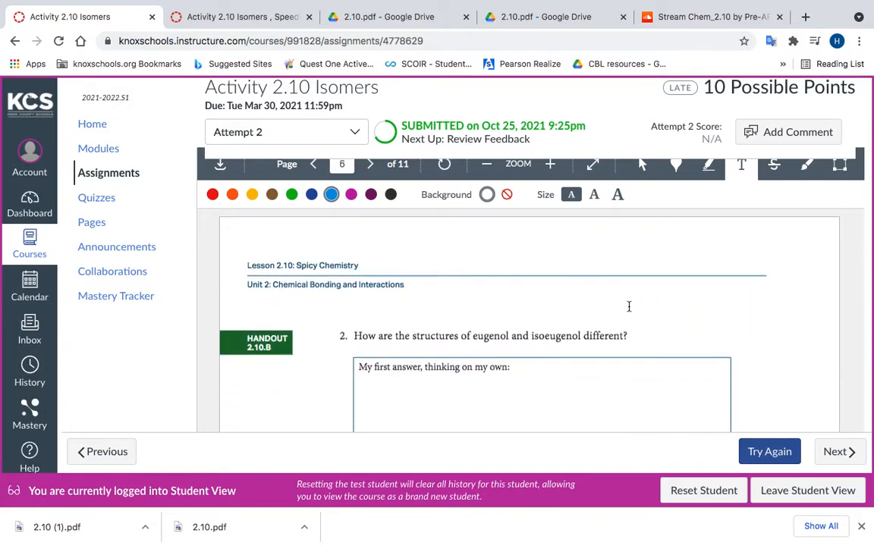
scroll(614, 329, down, 2)
scroll(595, 384, down, 3)
scroll(565, 349, up, 20)
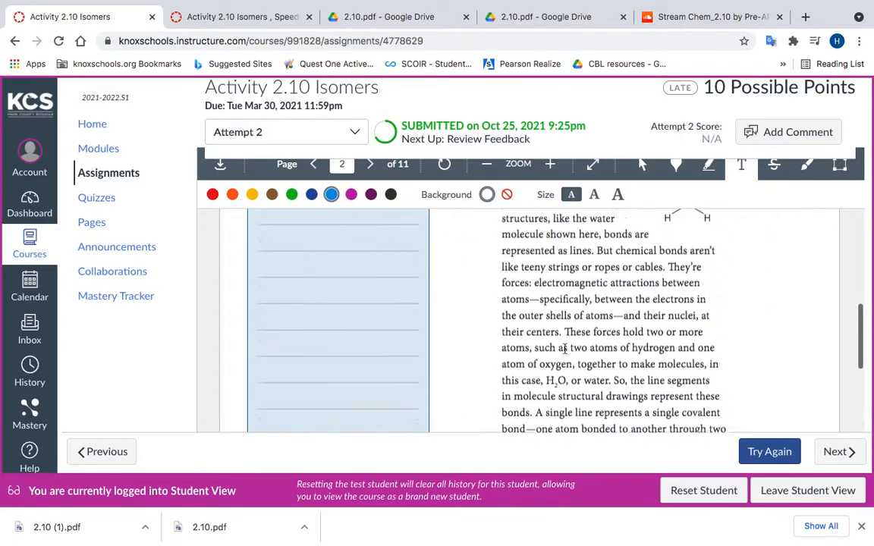
scroll(565, 349, up, 2)
scroll(564, 349, up, 1)
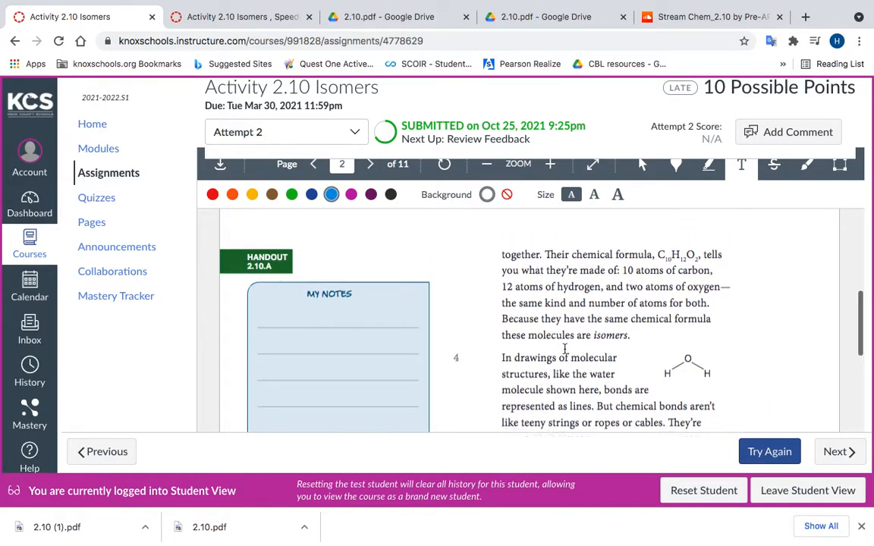
scroll(565, 349, up, 2)
scroll(564, 349, down, 20)
scroll(564, 349, down, 20)
scroll(564, 349, down, 18)
scroll(564, 349, up, 4)
scroll(564, 349, down, 6)
scroll(565, 349, down, 12)
scroll(565, 348, up, 4)
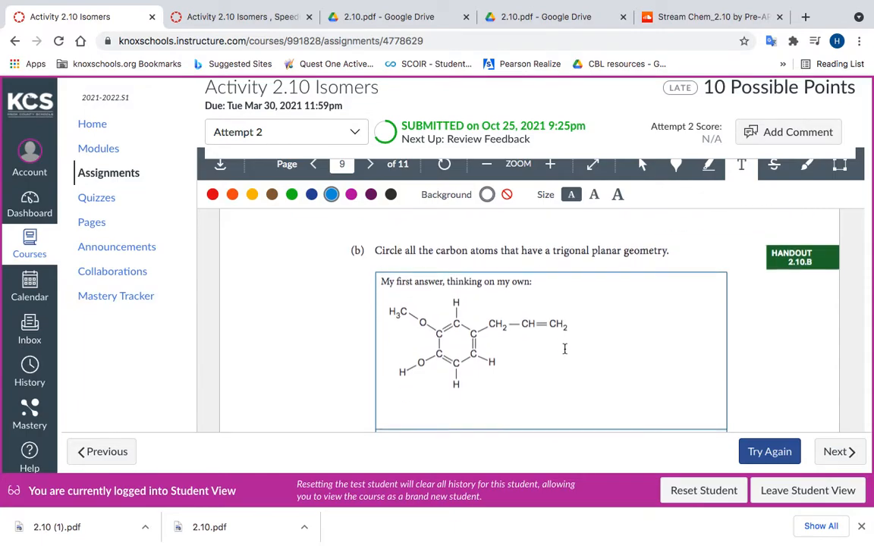
Step: Draw a thin black freehand circle around the top ring carbon in question (b)'s first-answer structure and centre it on the atom
click(777, 166)
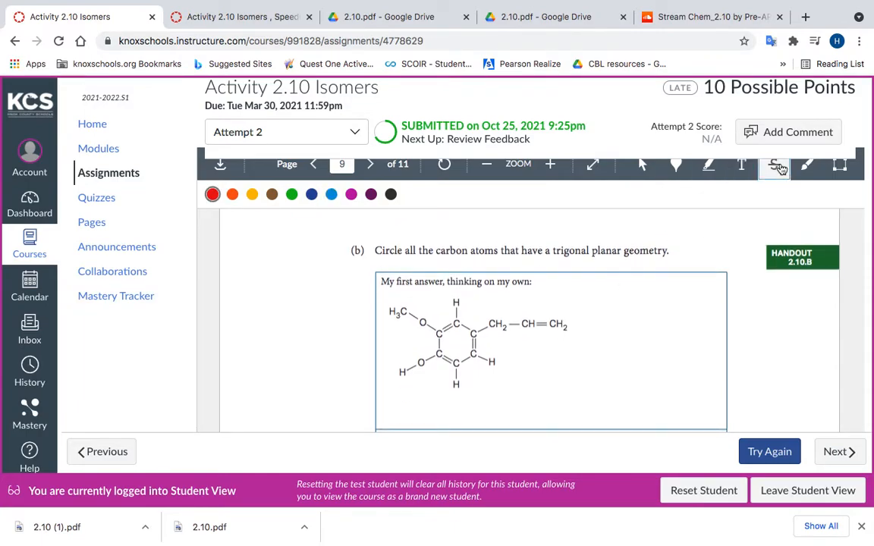
scroll(786, 244, up, 1)
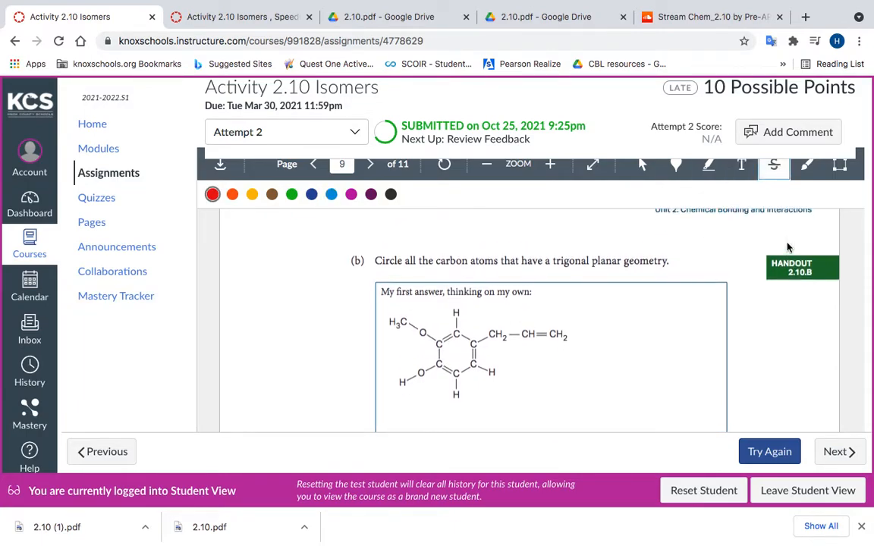
click(806, 165)
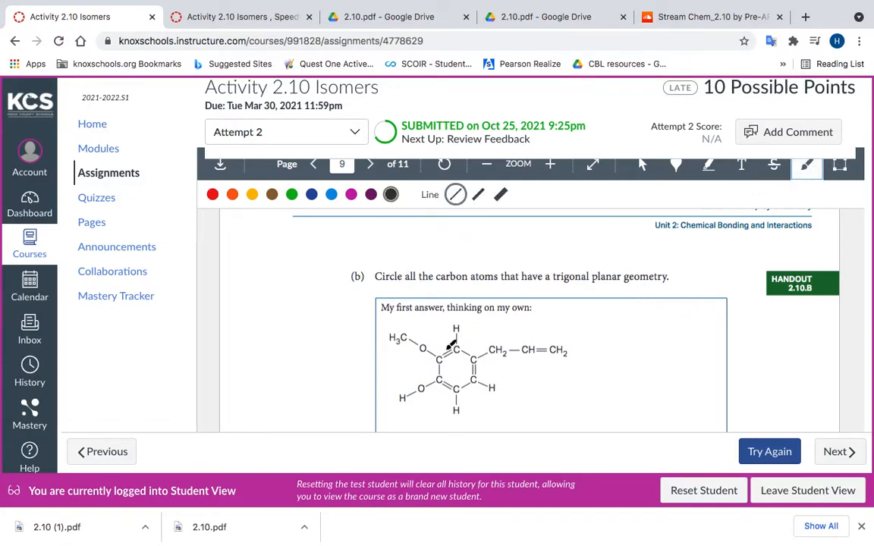
mouse_move(461, 359)
mouse_down()
mouse_move(447, 355)
mouse_move(467, 340)
mouse_up()
drag(465, 356, 462, 353)
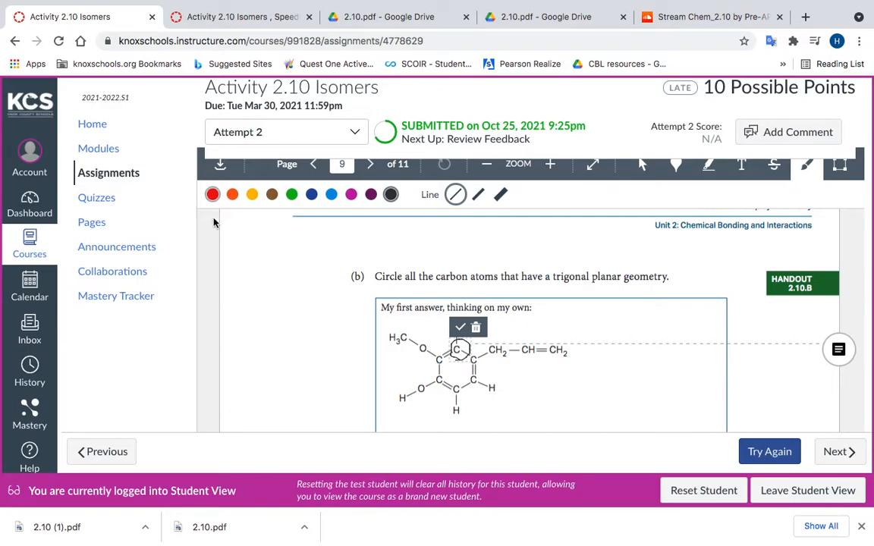
click(460, 328)
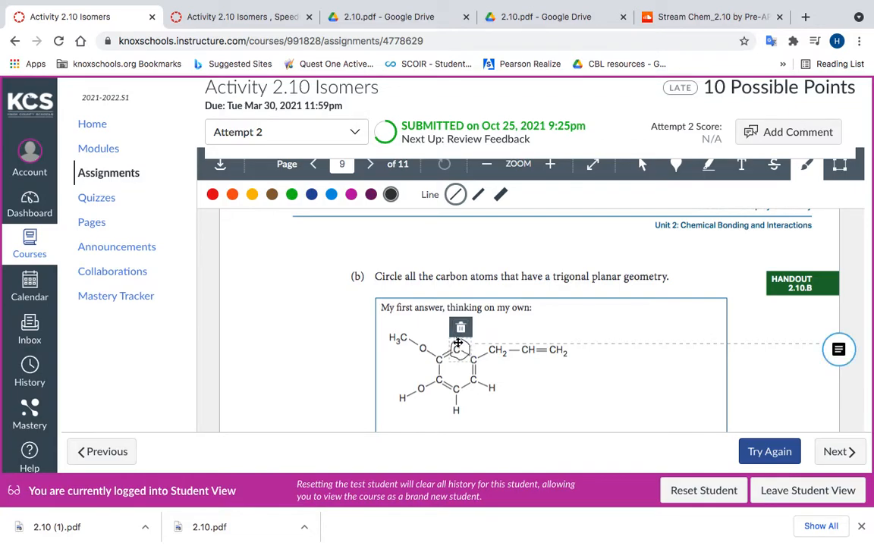
drag(459, 351, 454, 343)
Step: Return to question 1 of Handout 2.10.B and select the text annotation in the first answer box
scroll(567, 405, up, 10)
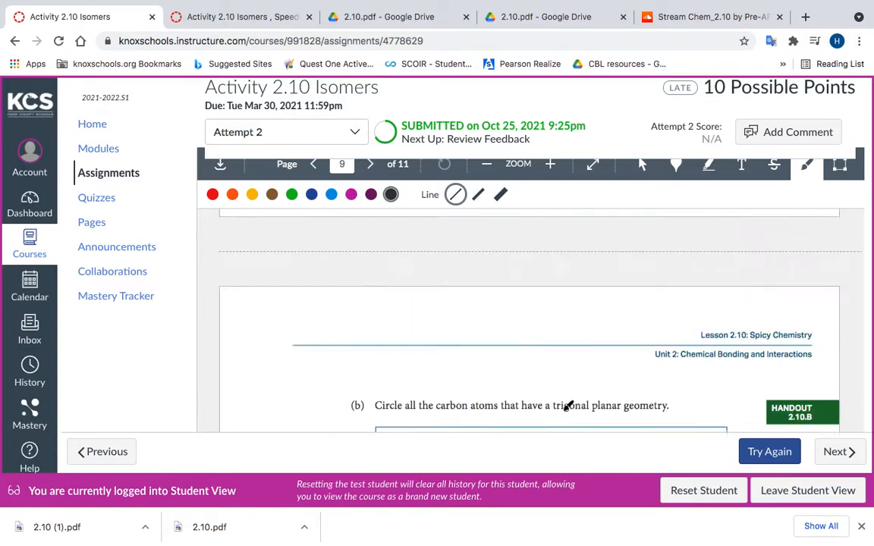
scroll(567, 405, up, 10)
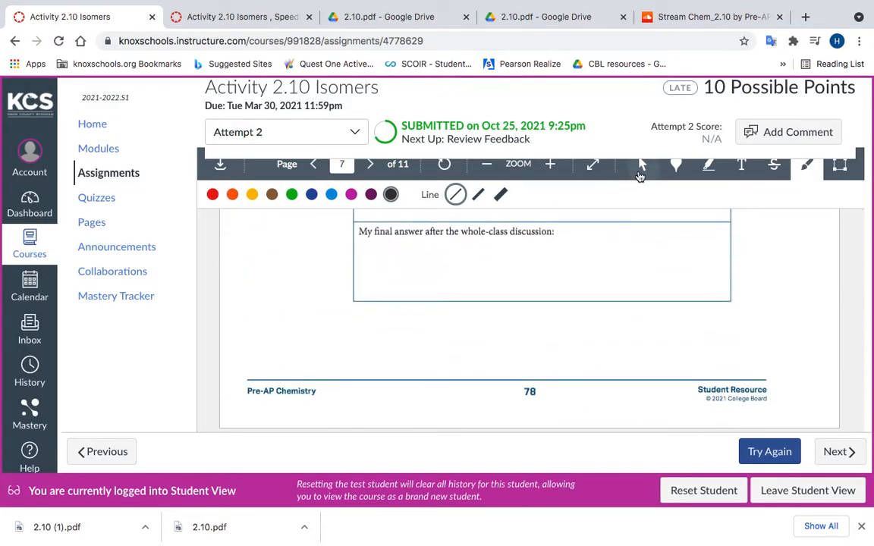
click(639, 174)
scroll(639, 176, up, 3)
scroll(615, 362, down, 2)
scroll(615, 362, down, 6)
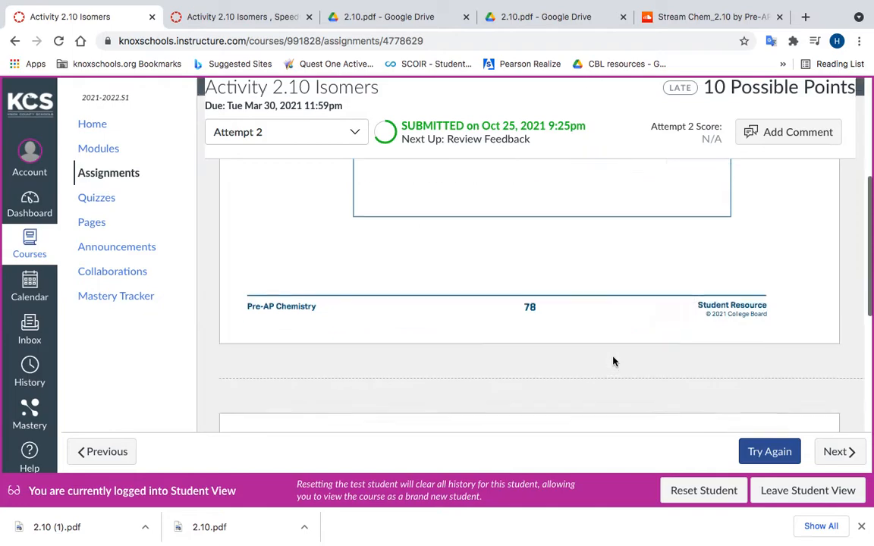
scroll(565, 260, up, 15)
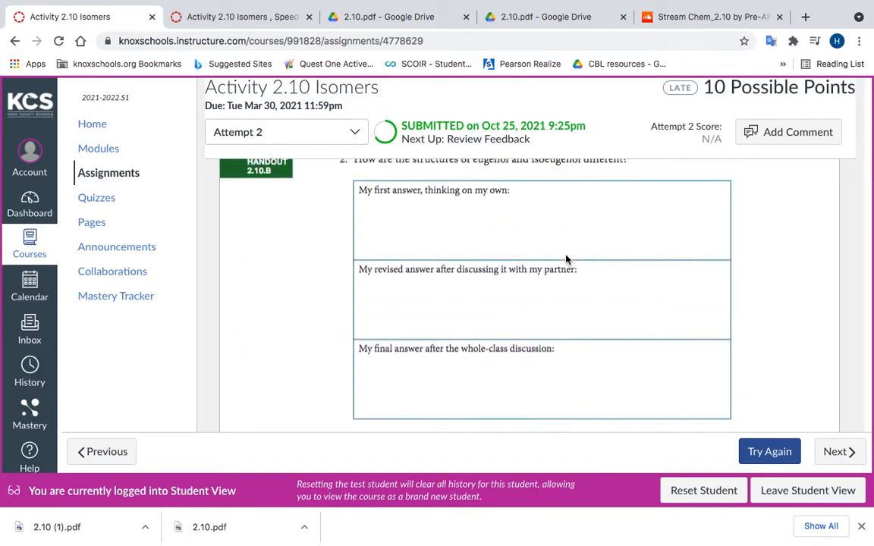
scroll(565, 260, up, 2)
click(665, 313)
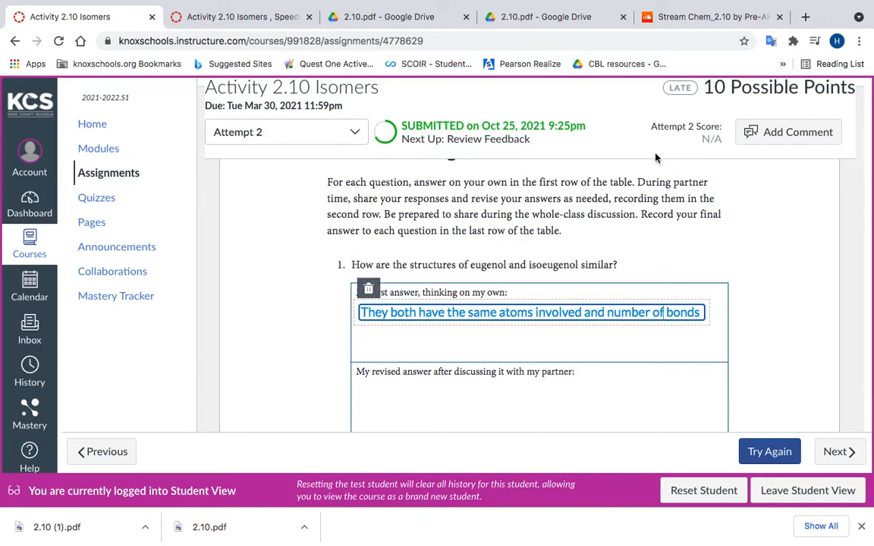
Step: Reposition question 1's text annotation with the selection tool so it sits inside the "My first answer, thinking on my own" box
scroll(656, 157, up, 2)
scroll(656, 157, up, 3)
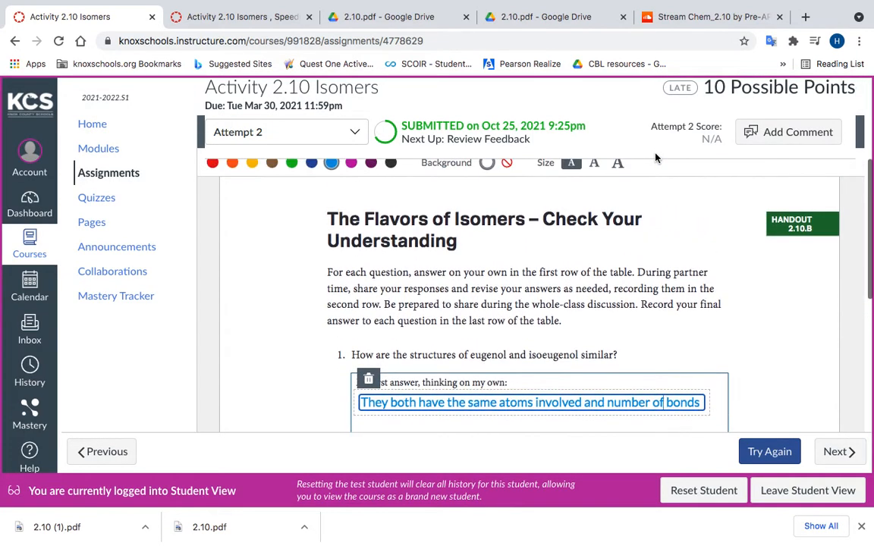
scroll(618, 296, down, 1)
scroll(616, 299, up, 2)
scroll(614, 302, down, 3)
click(642, 175)
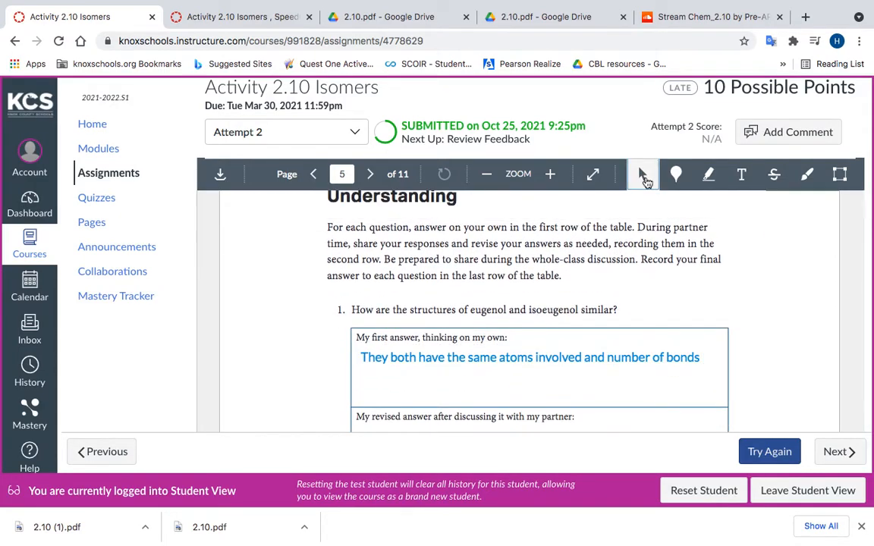
mouse_move(691, 345)
mouse_down()
mouse_move(754, 322)
mouse_move(616, 335)
mouse_move(686, 317)
mouse_move(694, 362)
mouse_move(710, 362)
mouse_move(738, 393)
mouse_up()
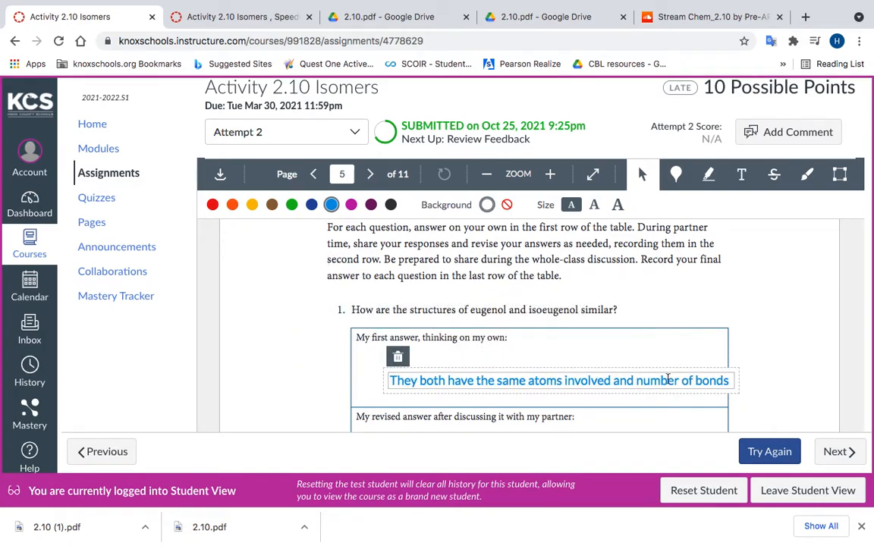
drag(671, 368, 646, 358)
click(635, 343)
click(637, 362)
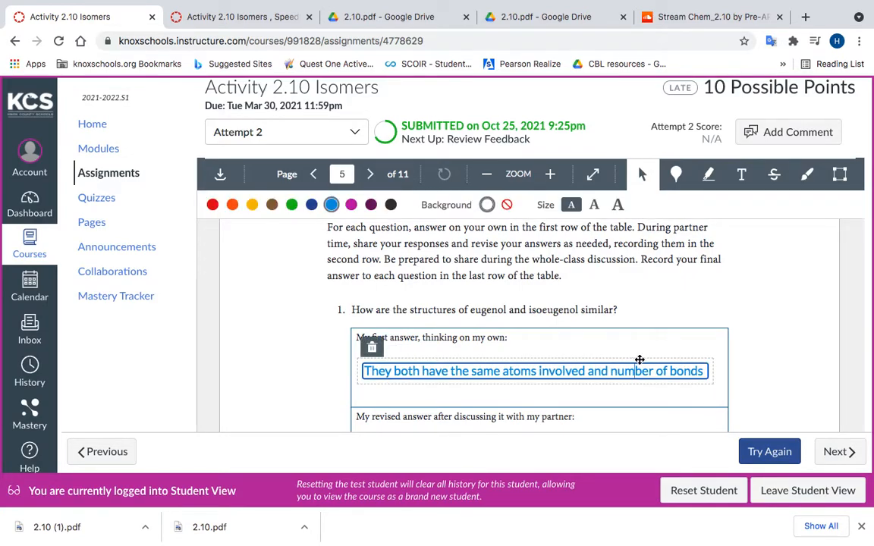
drag(640, 360, 630, 347)
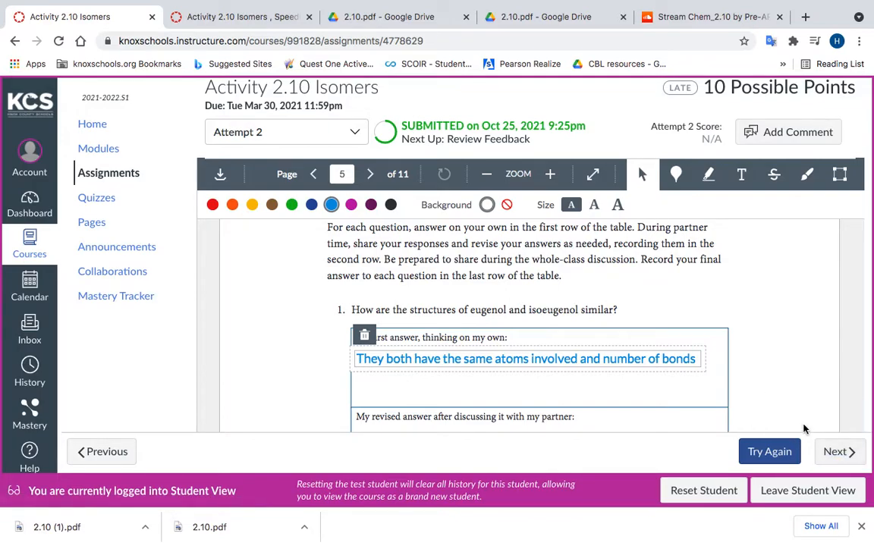
Step: Leave Student View and open the Activity 2.10 Isomers submission in SpeedGrader
scroll(675, 318, down, 10)
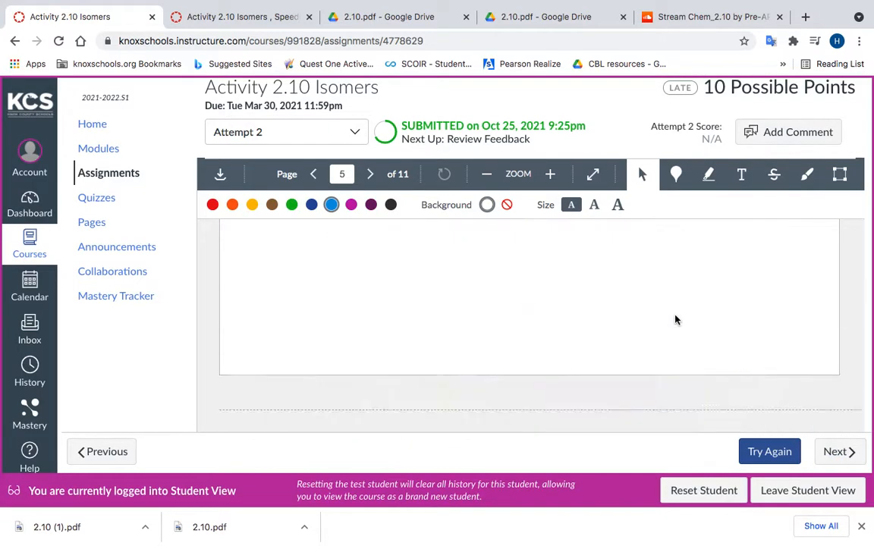
scroll(677, 319, up, 20)
scroll(677, 320, down, 5)
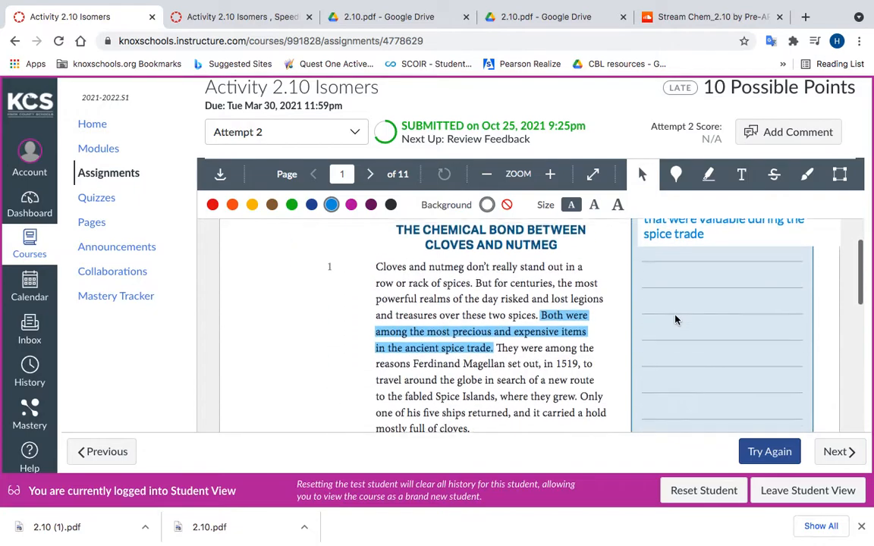
scroll(676, 319, down, 2)
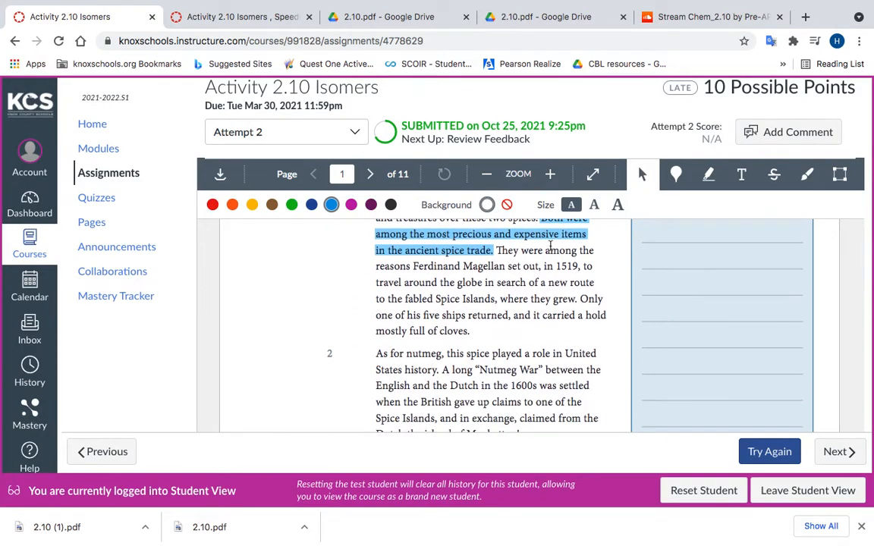
click(824, 493)
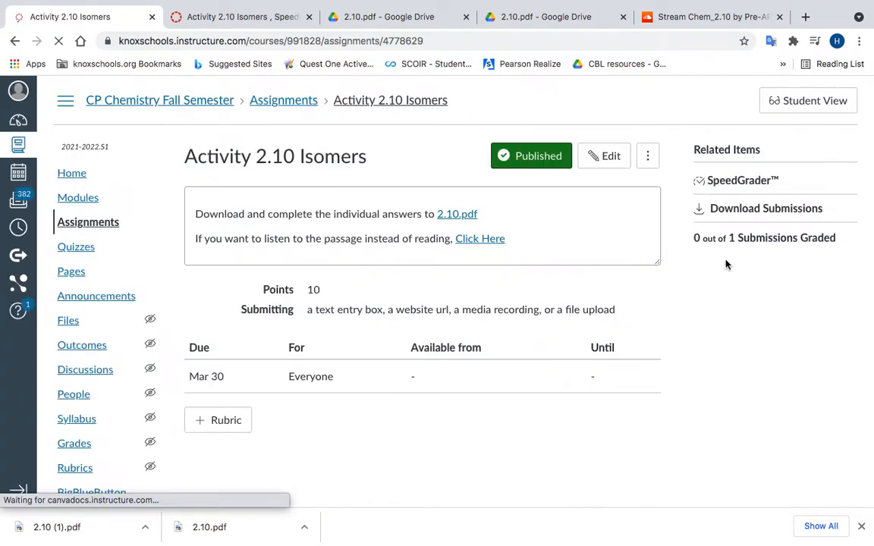
click(740, 182)
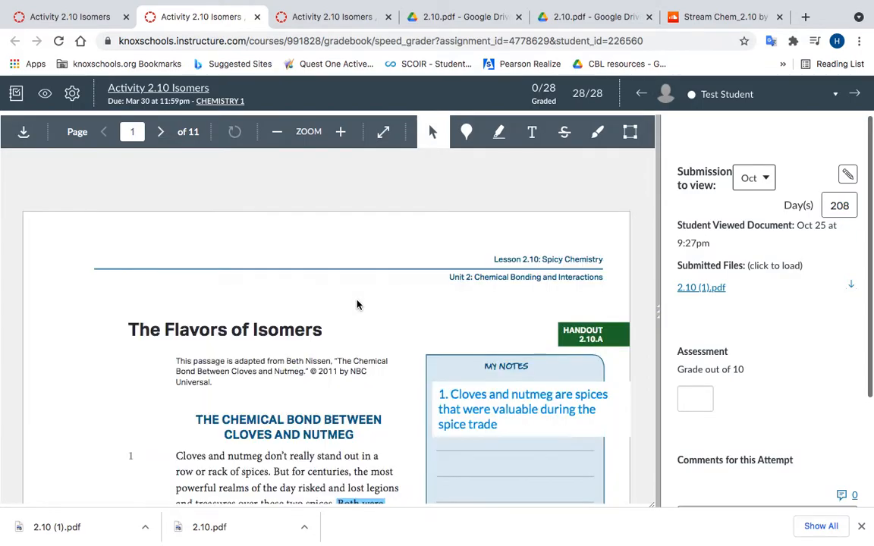
Step: Look through the annotated test submission in SpeedGrader from the first page to the last
scroll(356, 304, down, 10)
scroll(357, 304, down, 20)
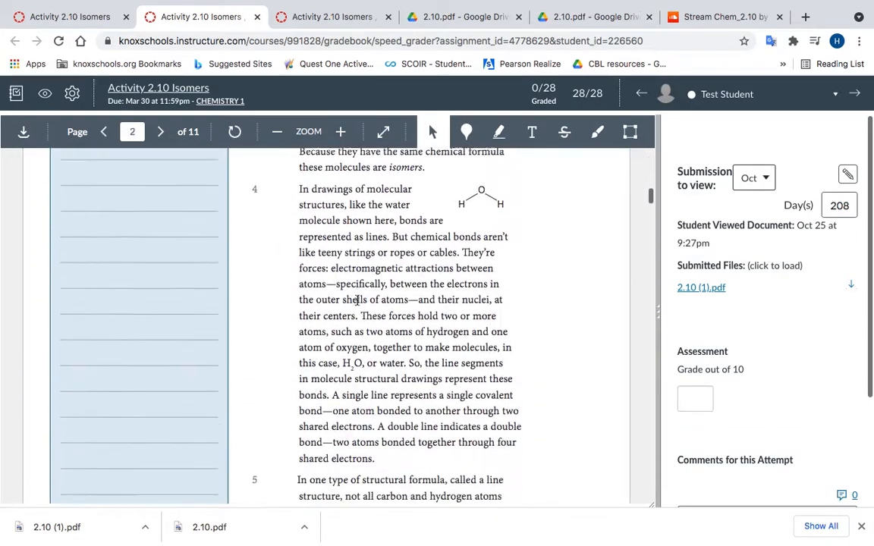
scroll(356, 304, down, 20)
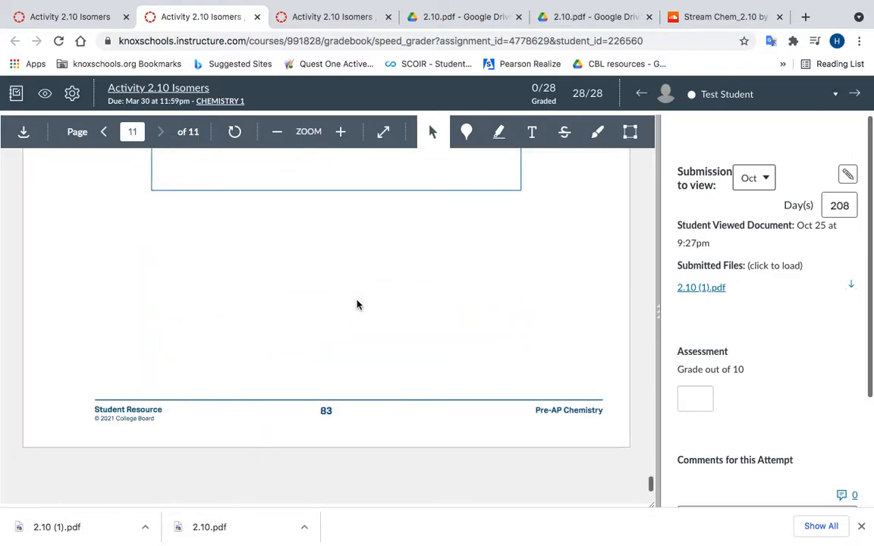
key(ctrl+Up)
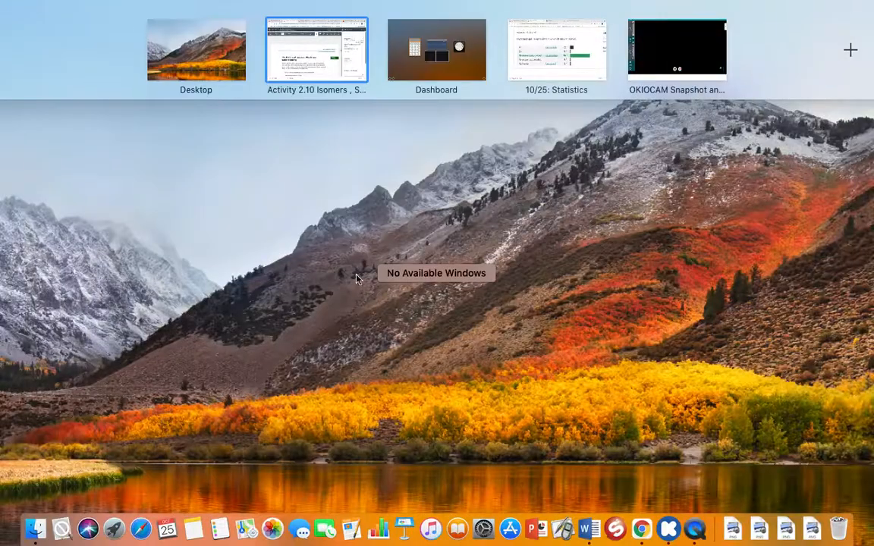
click(464, 174)
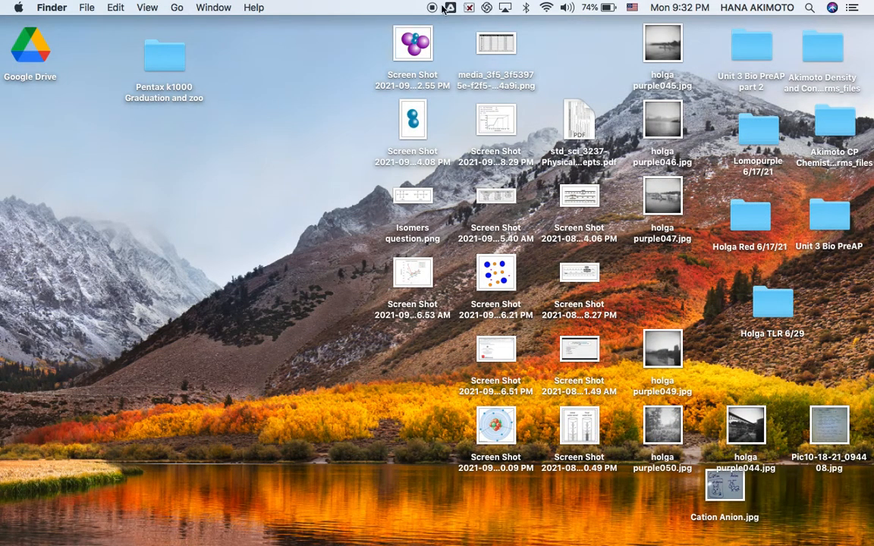